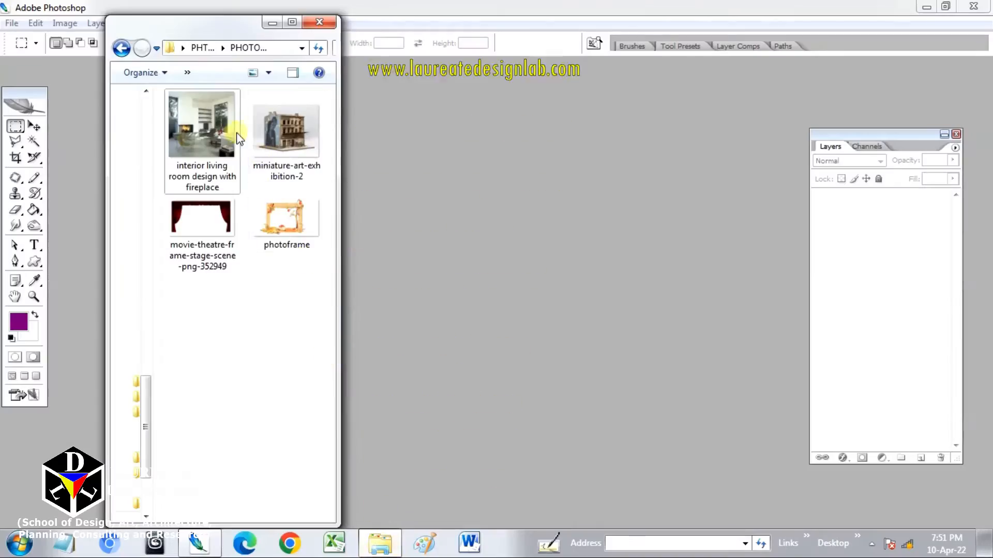
# Open the interior living room design with fireplace image maximized and convert its background into an editable layer.
pyautogui.moveTo(223, 135); pyautogui.dragTo(457, 278)
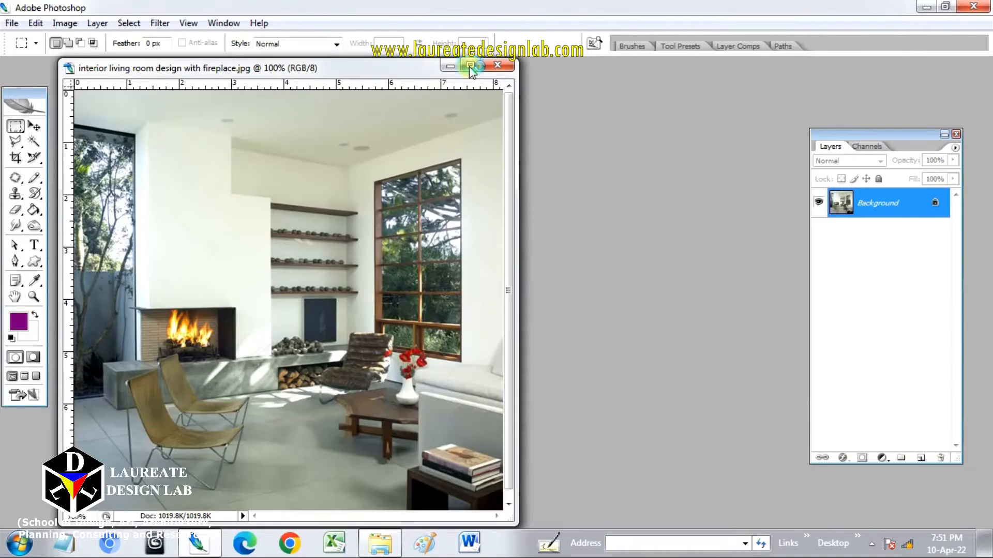
pyautogui.click(470, 66)
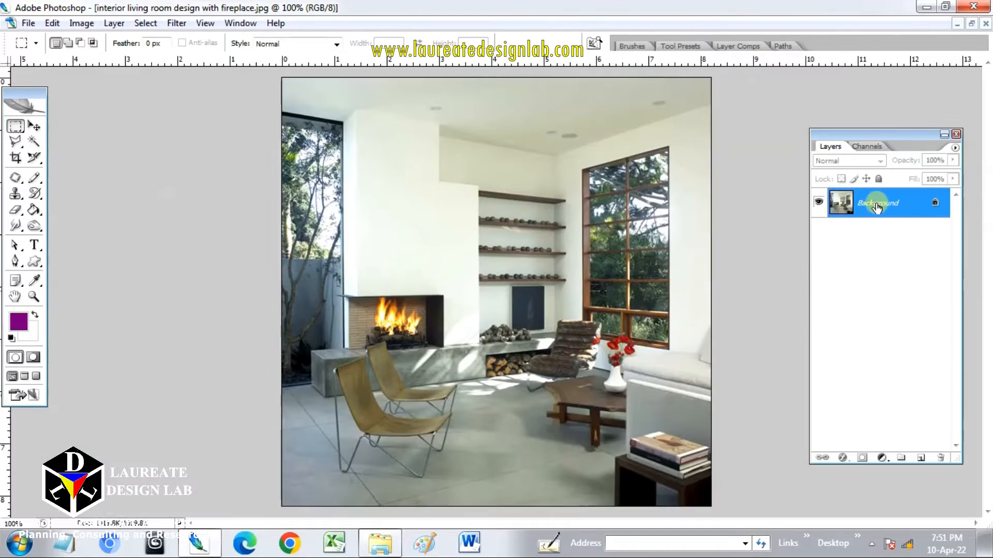
pyautogui.doubleClick(877, 203)
pyautogui.click(606, 171)
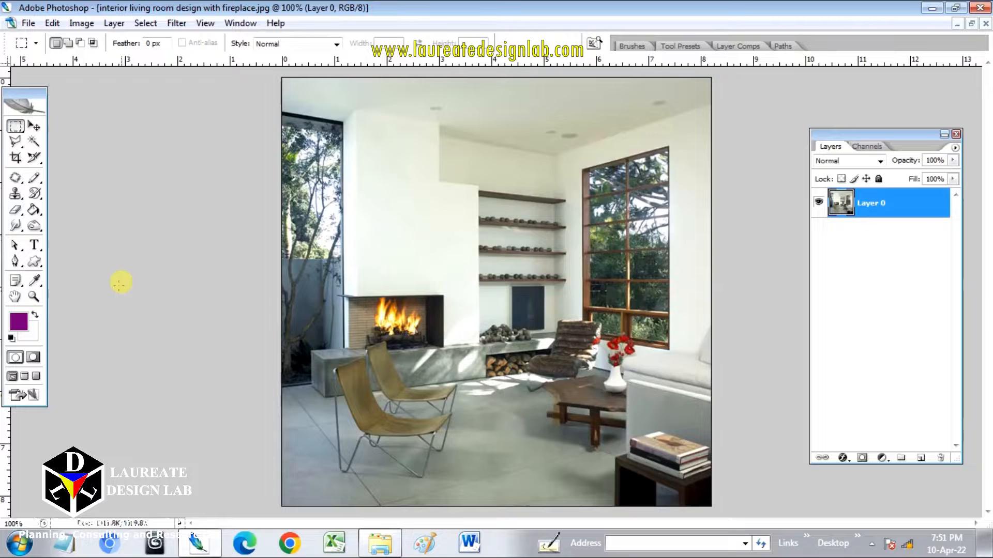
# Open the photoframe image from the image folder as a separate document.
pyautogui.click(34, 298)
pyautogui.click(427, 203)
pyautogui.scroll(-1, 509, 337)
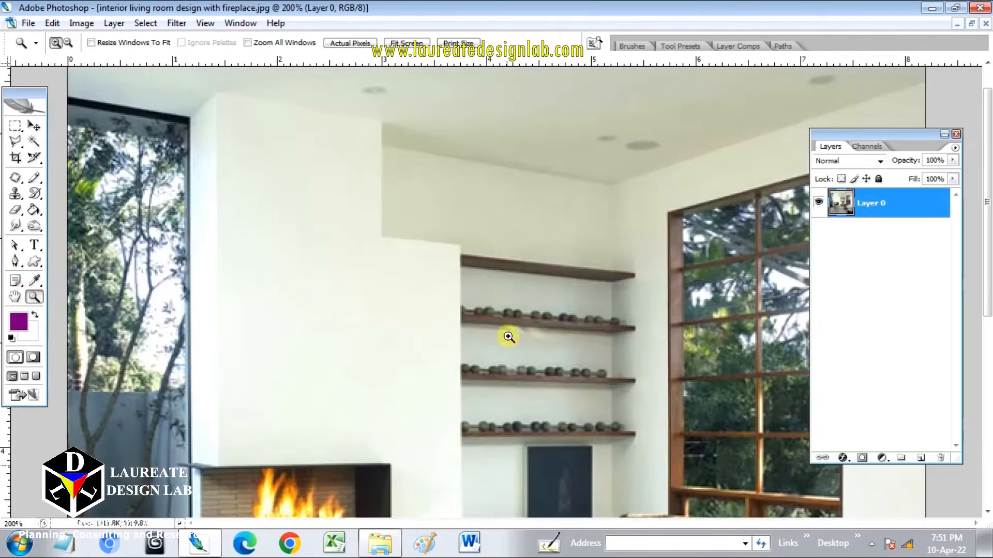
pyautogui.click(382, 543)
pyautogui.moveTo(298, 231); pyautogui.dragTo(474, 284)
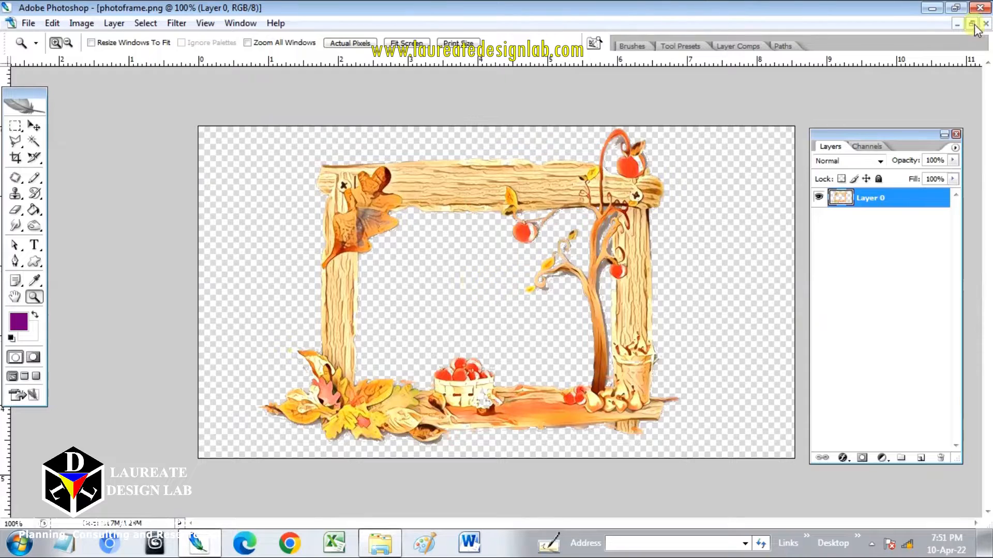
# Copy the wooden photo frame into the living room document, close the photoframe document and maximize the living room document.
pyautogui.click(972, 25)
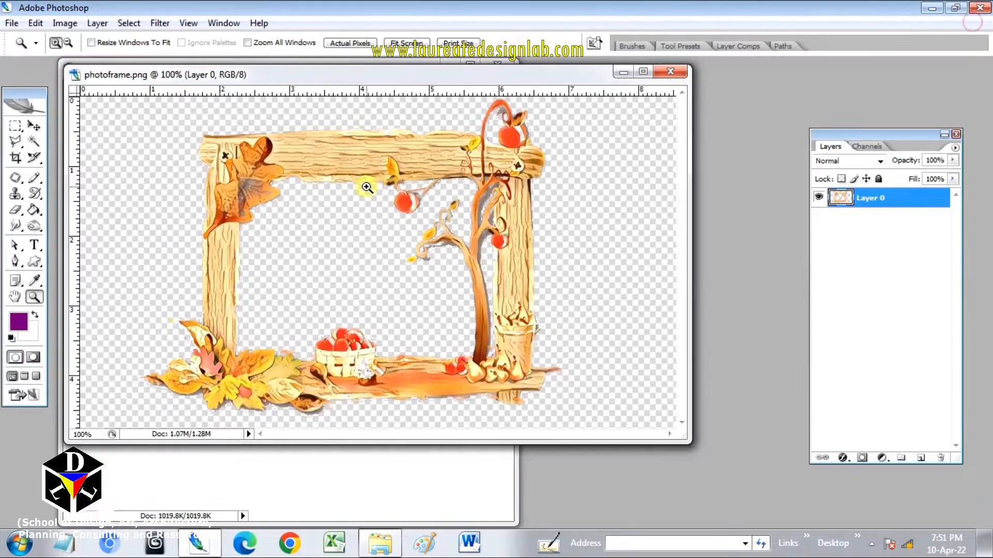
pyautogui.moveTo(375, 71); pyautogui.dragTo(606, 107)
pyautogui.click(34, 125)
pyautogui.moveTo(436, 215); pyautogui.dragTo(212, 250)
pyautogui.click(896, 110)
pyautogui.click(901, 106)
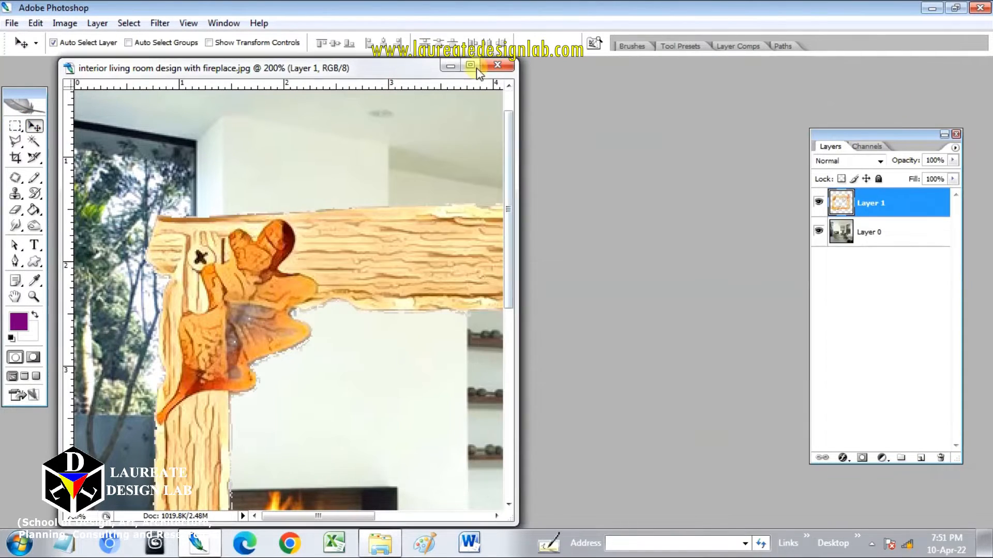
pyautogui.click(470, 65)
# Scale the wooden frame layer down proportionally to about 33% with Free Transform.
pyautogui.click(29, 23)
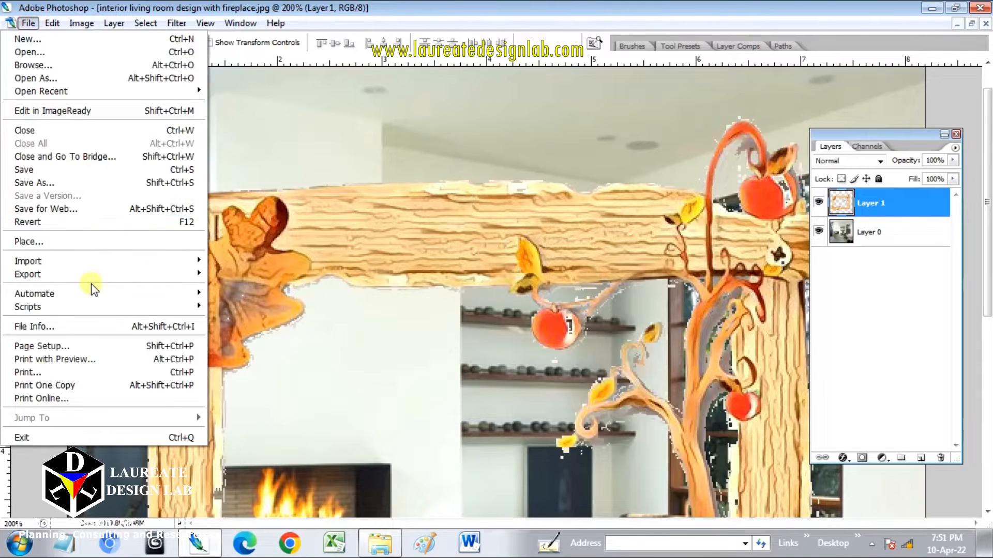
pyautogui.moveTo(52, 23)
pyautogui.click(75, 255)
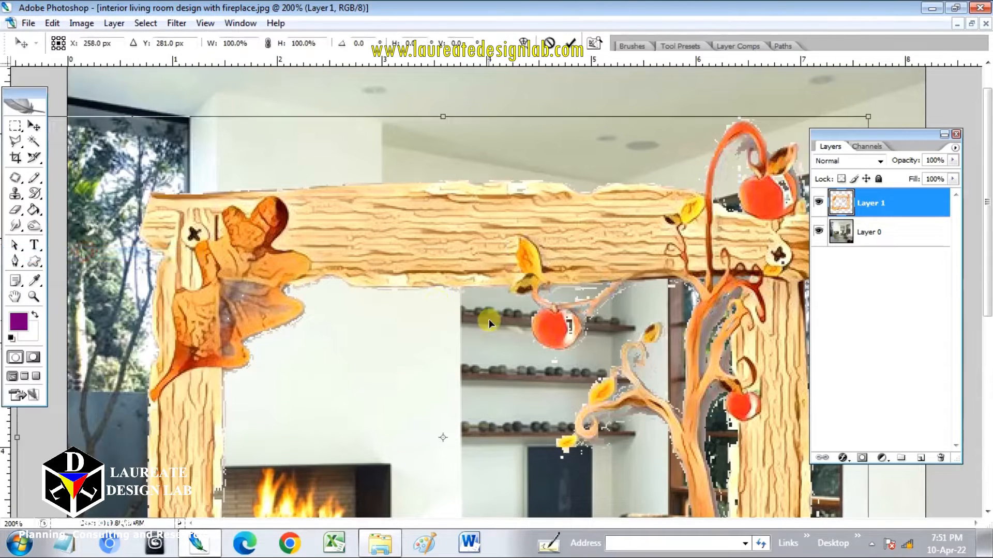
pyautogui.moveTo(331, 151); pyautogui.dragTo(395, 156)
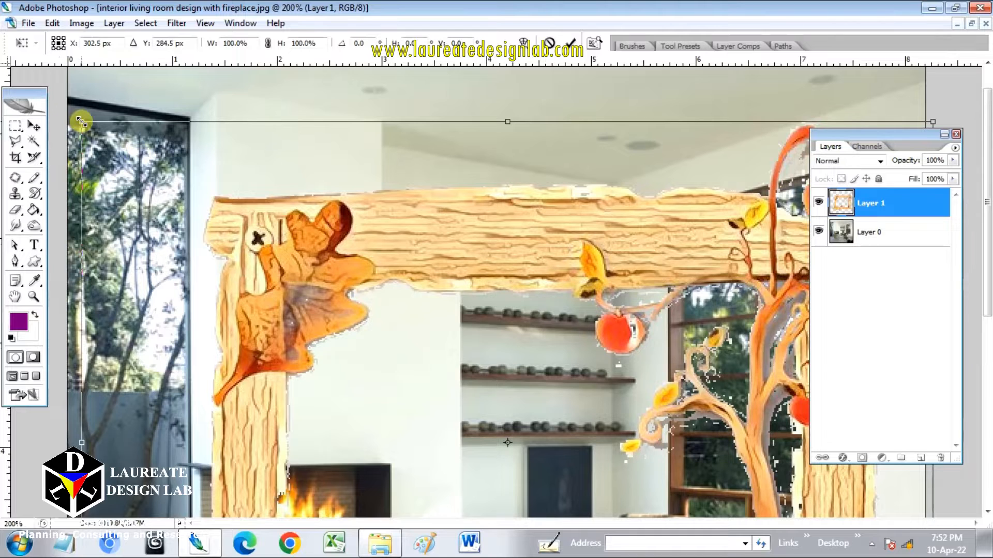
pyautogui.moveTo(81, 122); pyautogui.dragTo(253, 249)
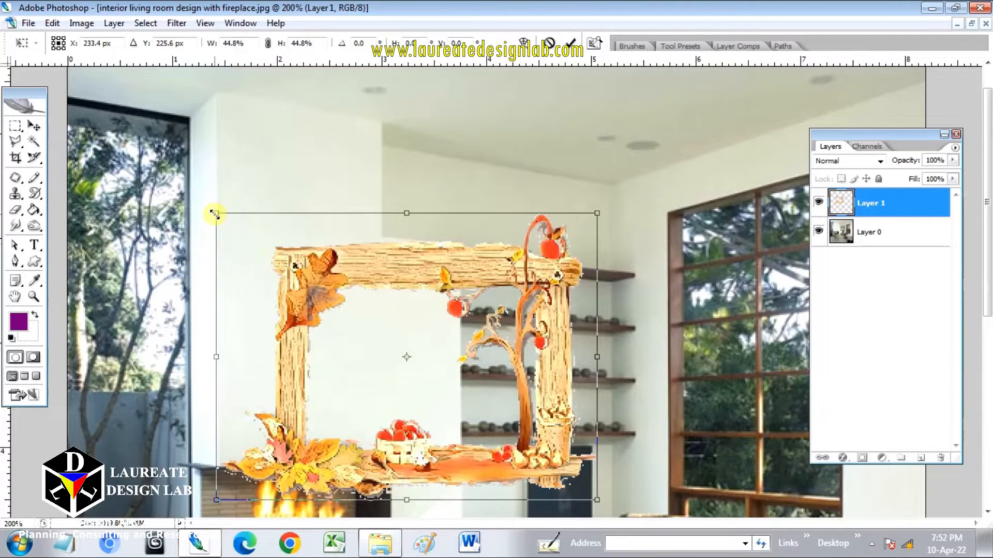
pyautogui.moveTo(215, 213); pyautogui.dragTo(309, 290)
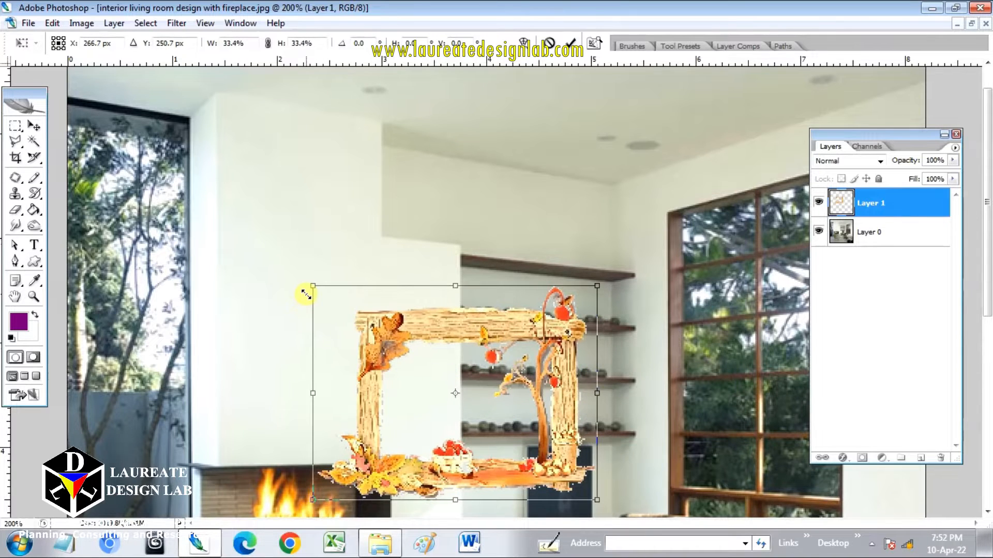
pyautogui.press('Return')
# Move the frame onto the white wall above the fireplace and shrink it slightly to fit there.
pyautogui.moveTo(373, 323); pyautogui.dragTo(251, 276)
pyautogui.hotkey('ctrl', 't')
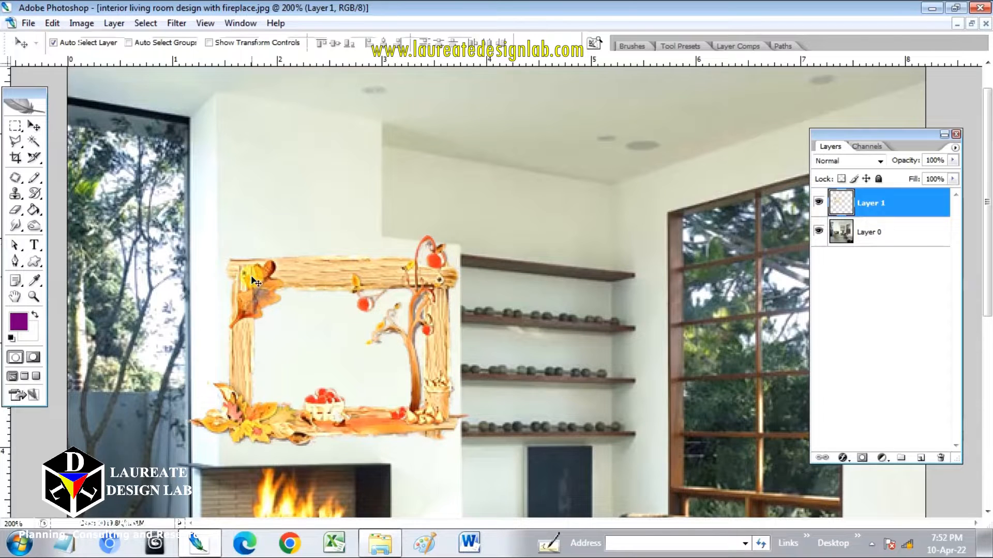
pyautogui.moveTo(188, 229); pyautogui.dragTo(237, 259)
pyautogui.press('Return')
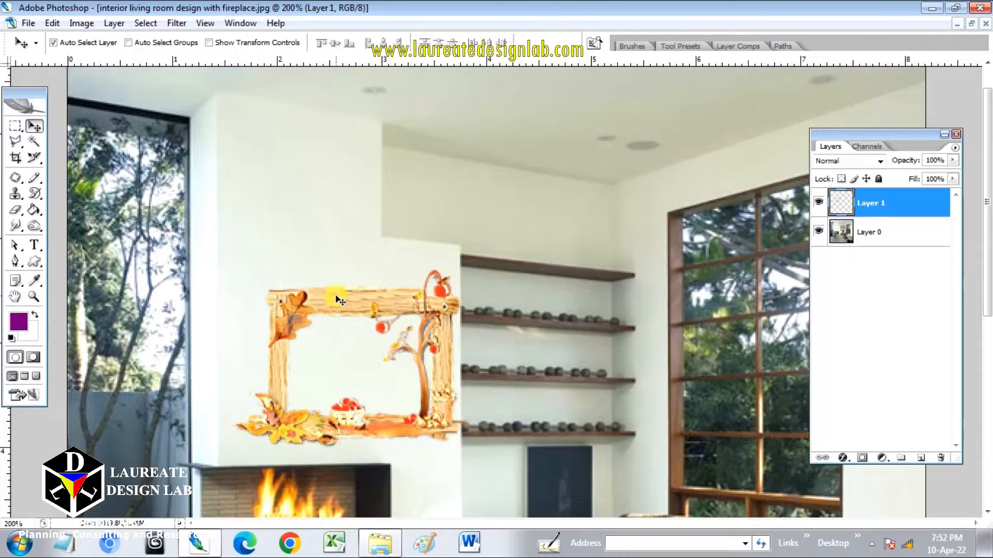
pyautogui.moveTo(332, 295); pyautogui.dragTo(313, 294)
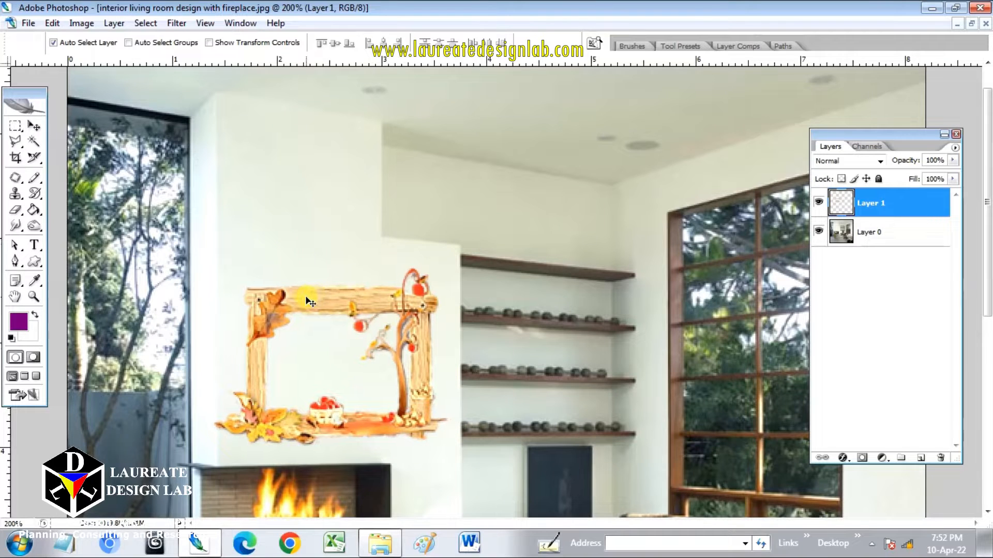
# Apply a Perspective transform that makes the frame taller on its left side, and nudge it up and to the left.
pyautogui.hotkey('ctrl', 't')
pyautogui.rightClick(317, 300)
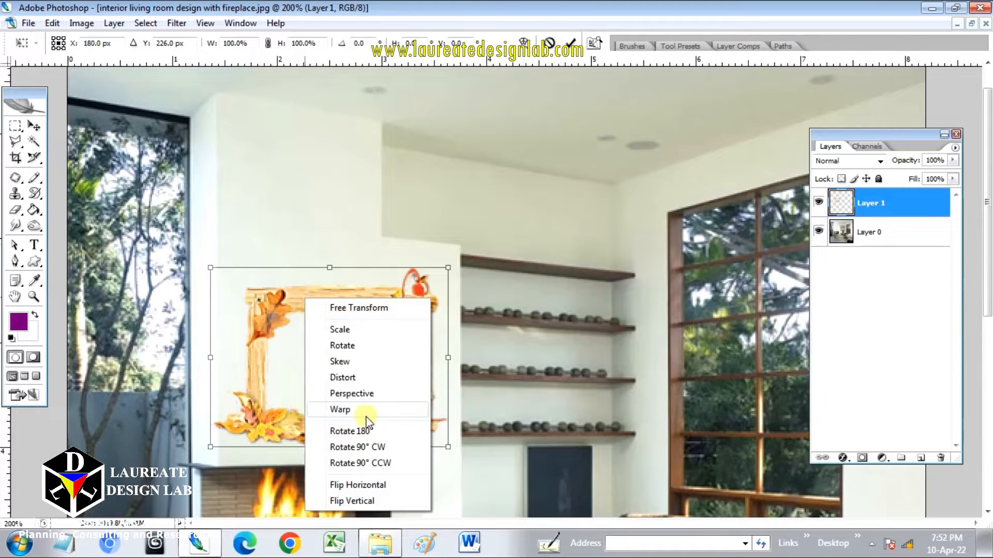
pyautogui.click(366, 397)
pyautogui.moveTo(212, 271); pyautogui.dragTo(214, 264)
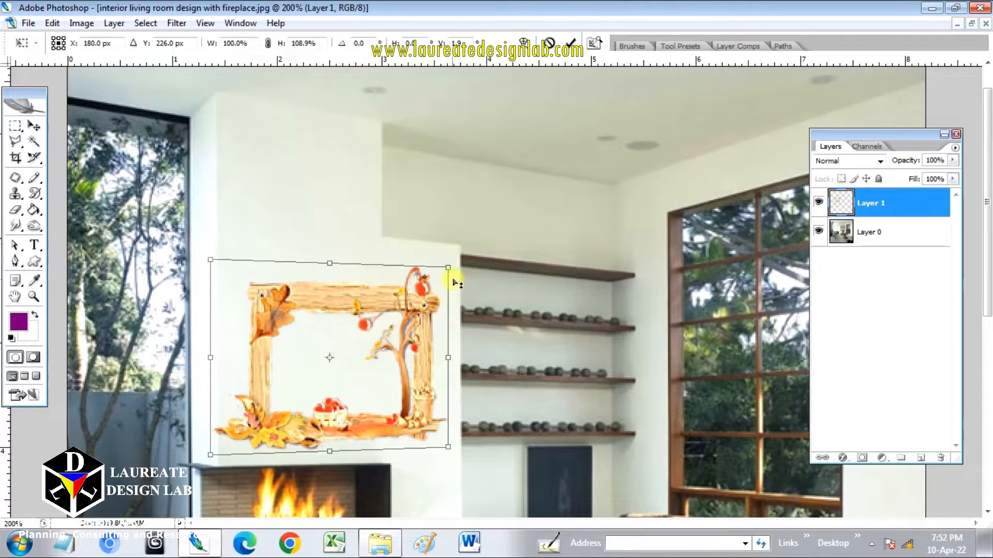
pyautogui.moveTo(449, 273); pyautogui.dragTo(449, 276)
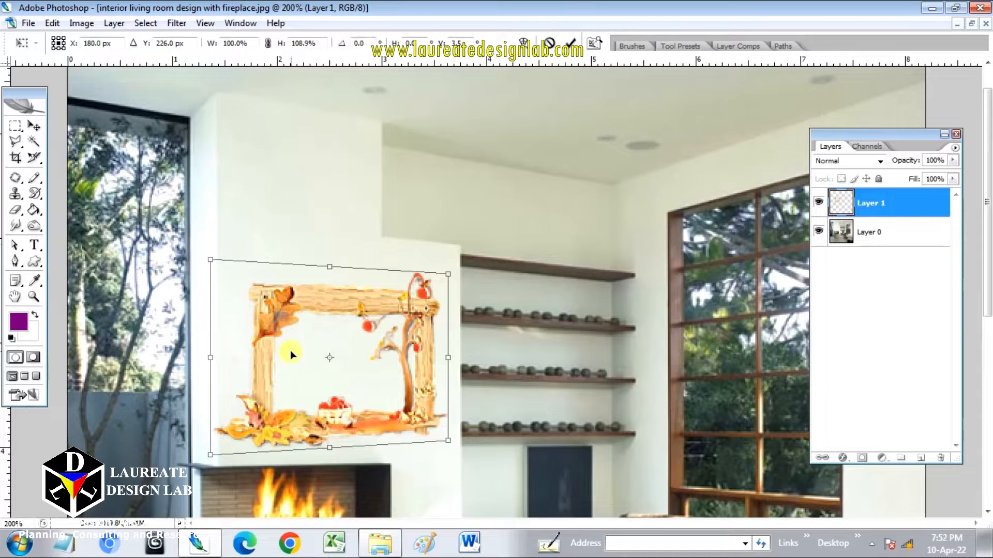
pyautogui.press('Return')
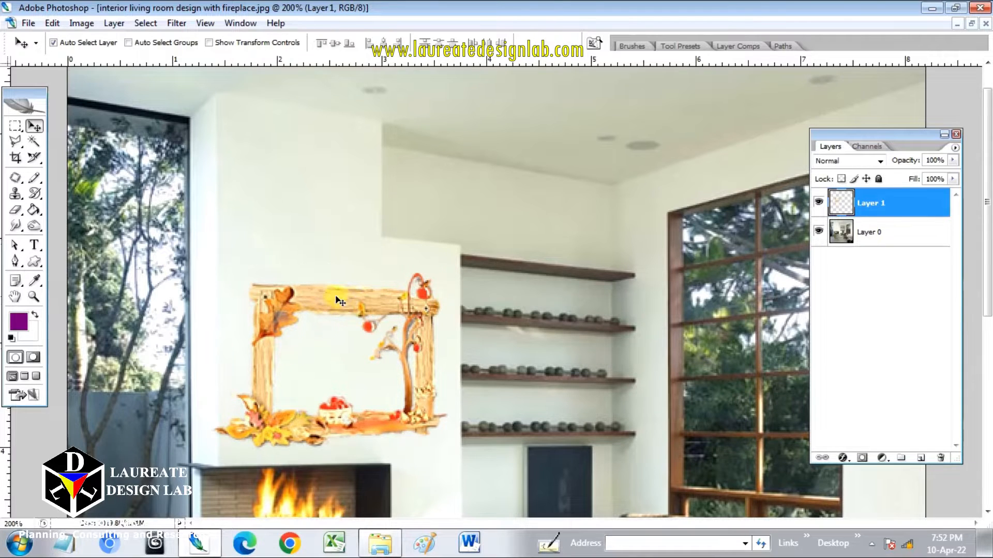
pyautogui.moveTo(338, 294); pyautogui.dragTo(330, 290)
# Add a Drop Shadow with 52% opacity to the frame layer and nudge the frame slightly left on the wall.
pyautogui.click(843, 457)
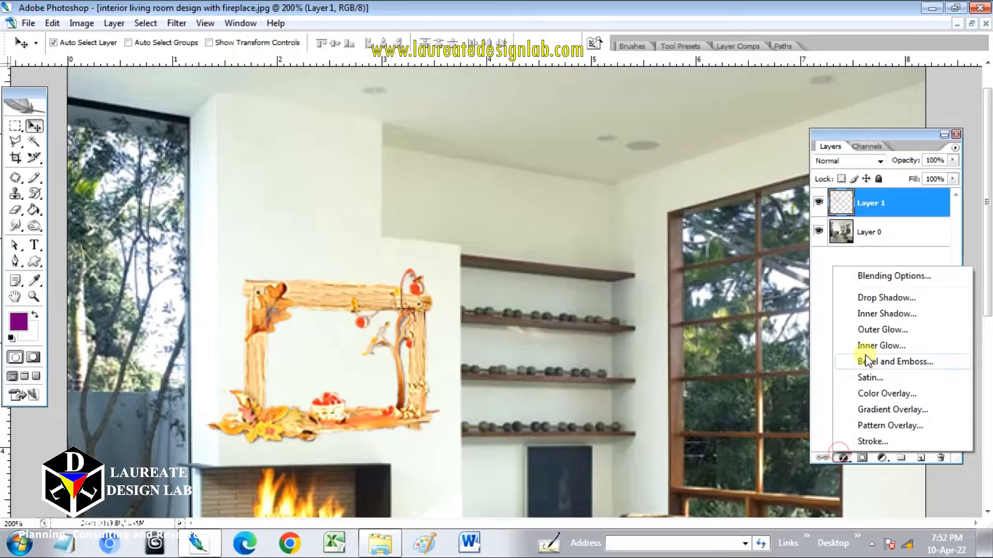
pyautogui.click(886, 299)
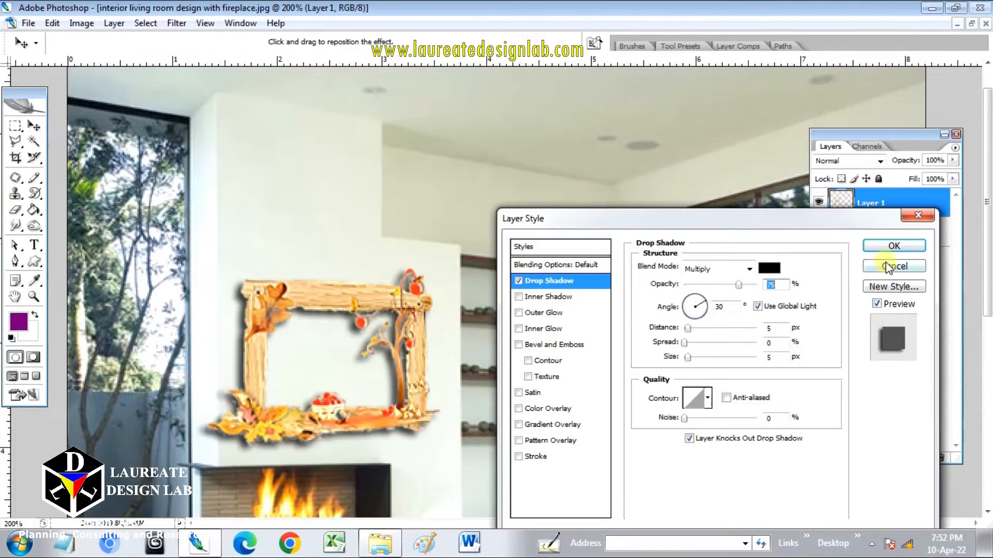
pyautogui.moveTo(745, 284); pyautogui.dragTo(722, 284)
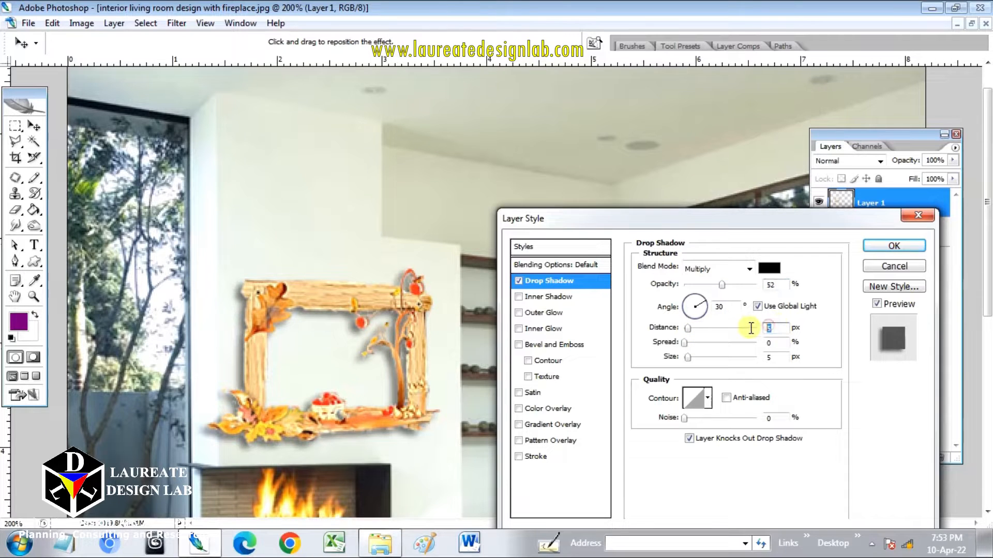
pyautogui.press('Return')
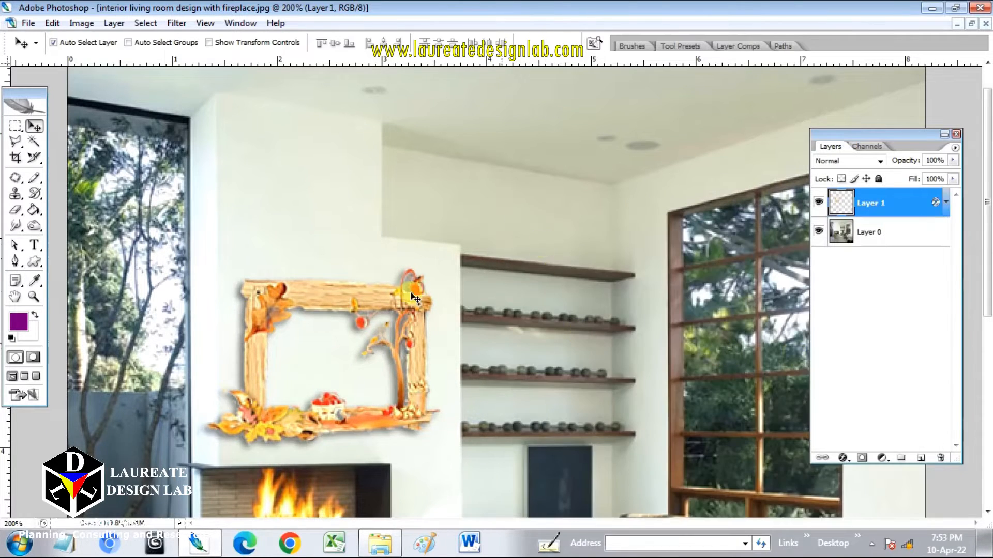
pyautogui.moveTo(368, 299); pyautogui.dragTo(357, 298)
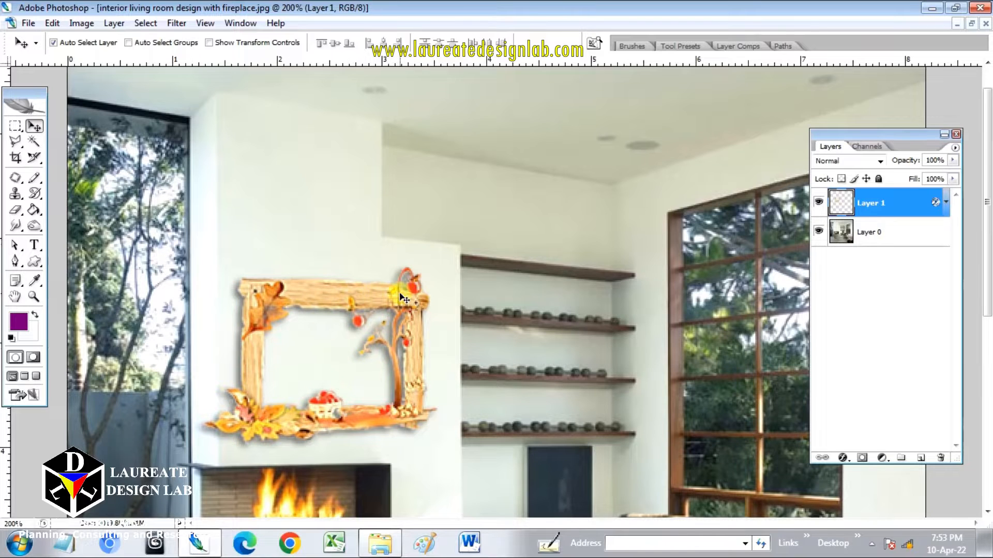
# Distort the frame by pulling its lower-right corner down and its upper-left corner up to follow the wall's perspective.
pyautogui.hotkey('ctrl', 't')
pyautogui.rightClick(370, 336)
pyautogui.click(403, 203)
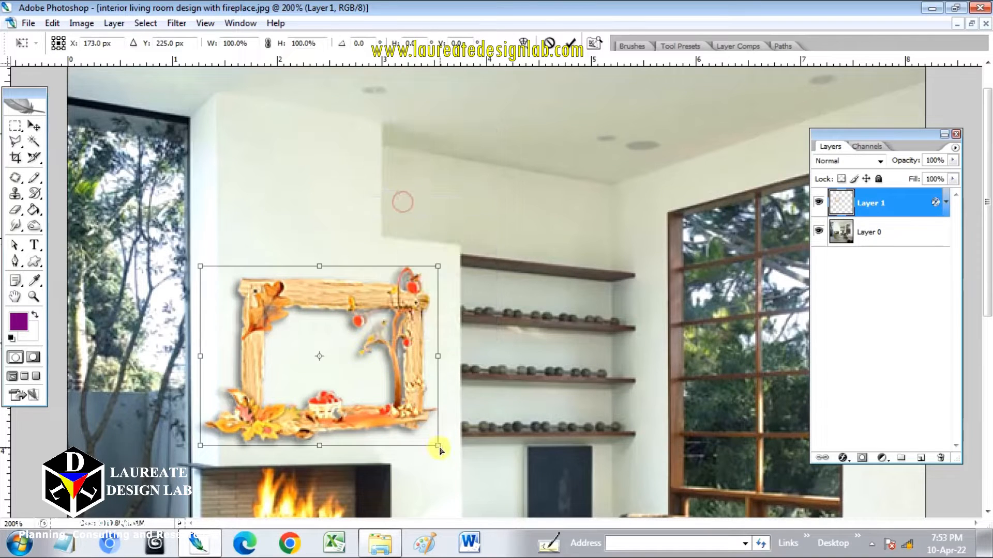
pyautogui.moveTo(439, 448); pyautogui.dragTo(441, 459)
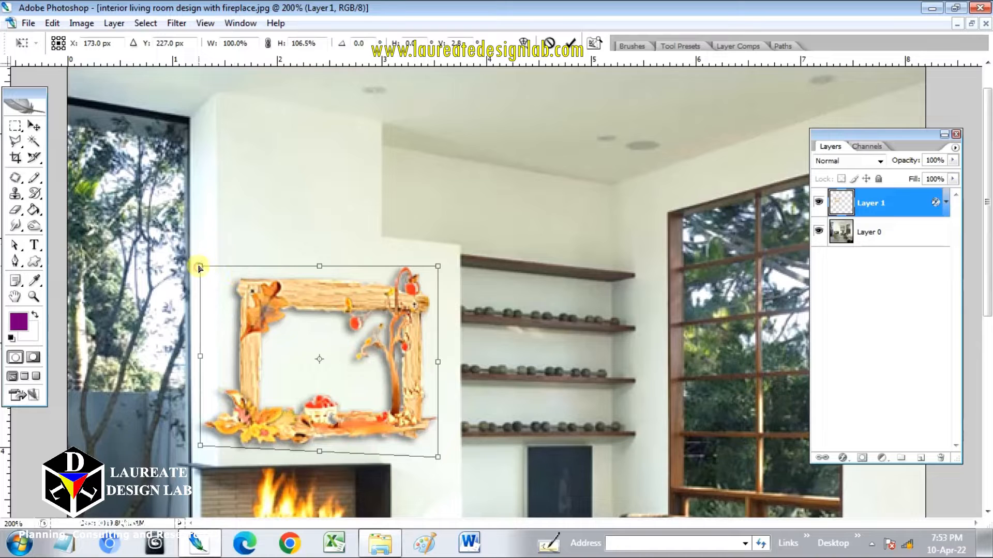
pyautogui.moveTo(199, 267); pyautogui.dragTo(200, 258)
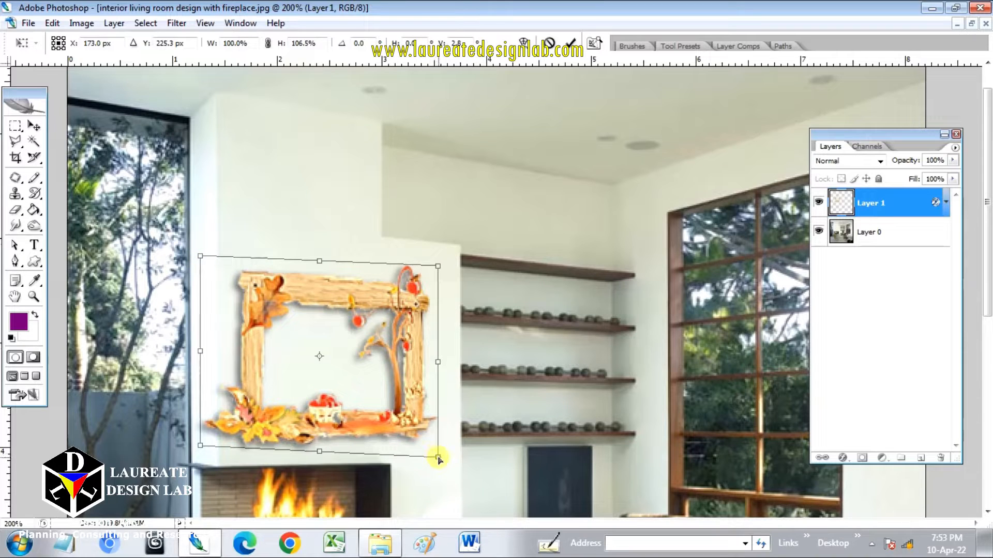
pyautogui.press('Return')
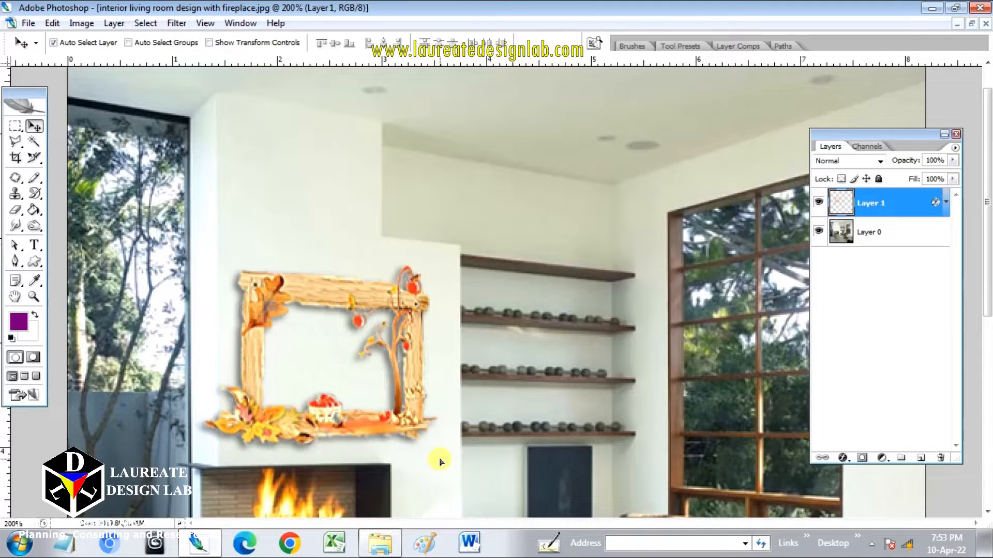
# Open the miniature-art-exhibition-2 image from the image folder as a separate document.
pyautogui.scroll(-1, 359, 385)
pyautogui.click(380, 543)
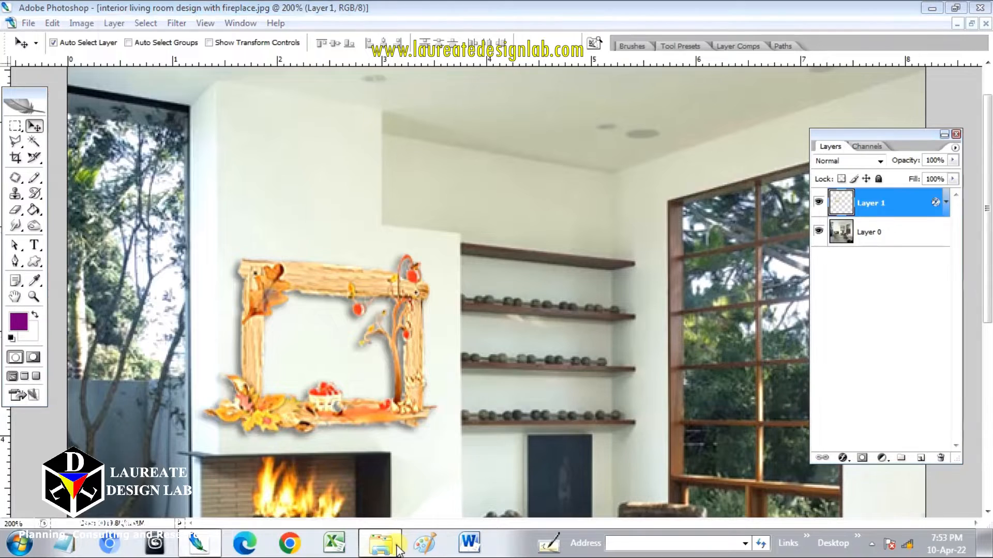
pyautogui.moveTo(470, 238); pyautogui.dragTo(469, 238)
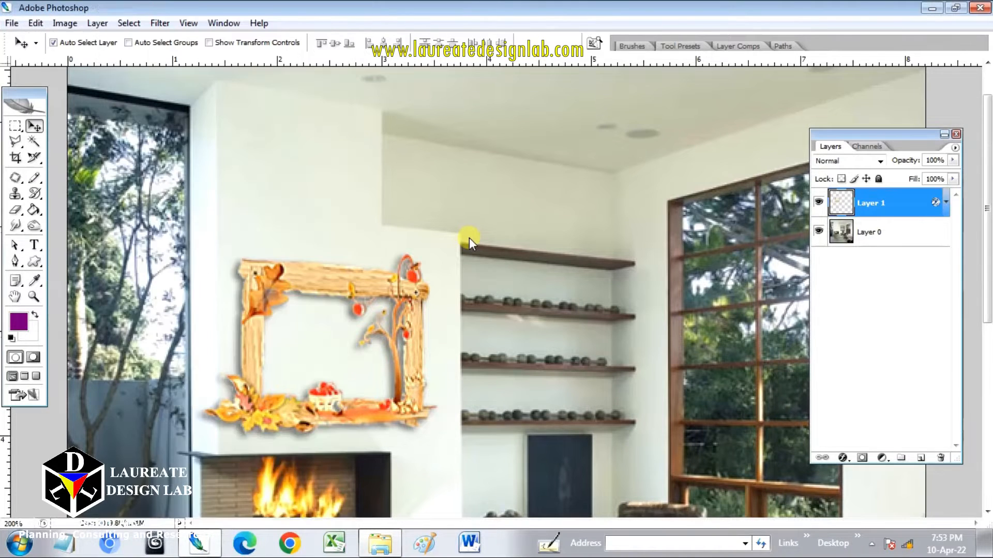
# Copy the miniature building picture into the living room document, close its source document and maximize the living room document.
pyautogui.click(971, 23)
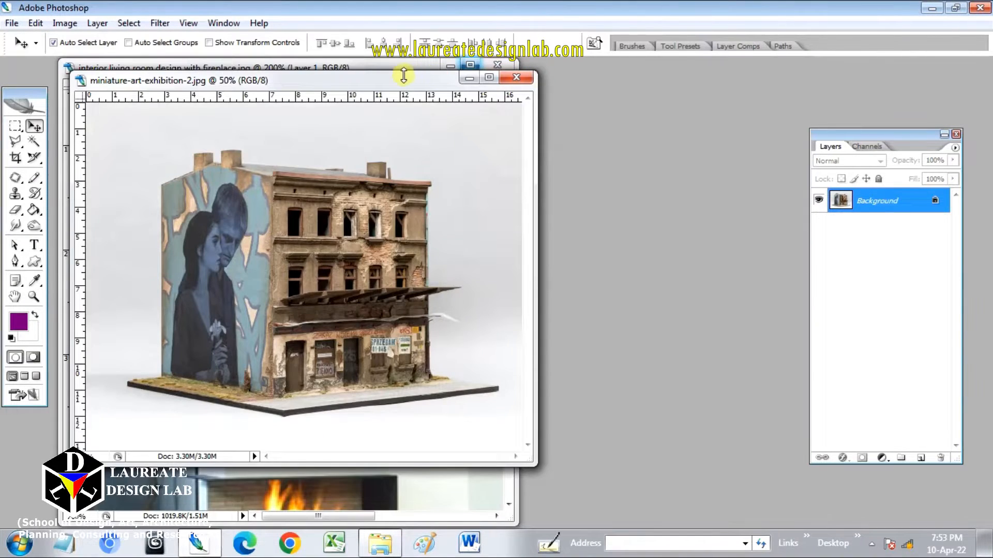
pyautogui.moveTo(403, 75); pyautogui.dragTo(616, 90)
pyautogui.moveTo(460, 238); pyautogui.dragTo(237, 262)
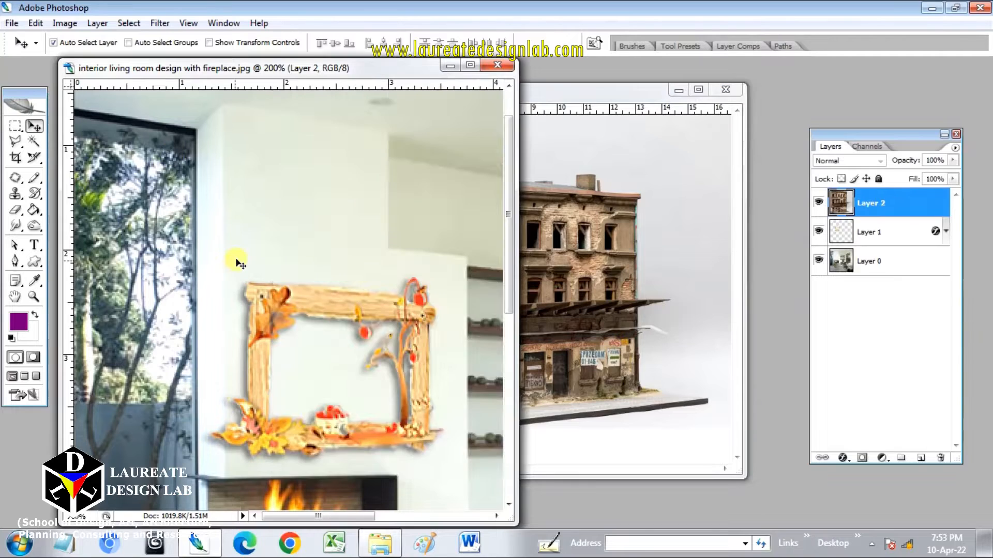
pyautogui.click(725, 93)
pyautogui.click(470, 65)
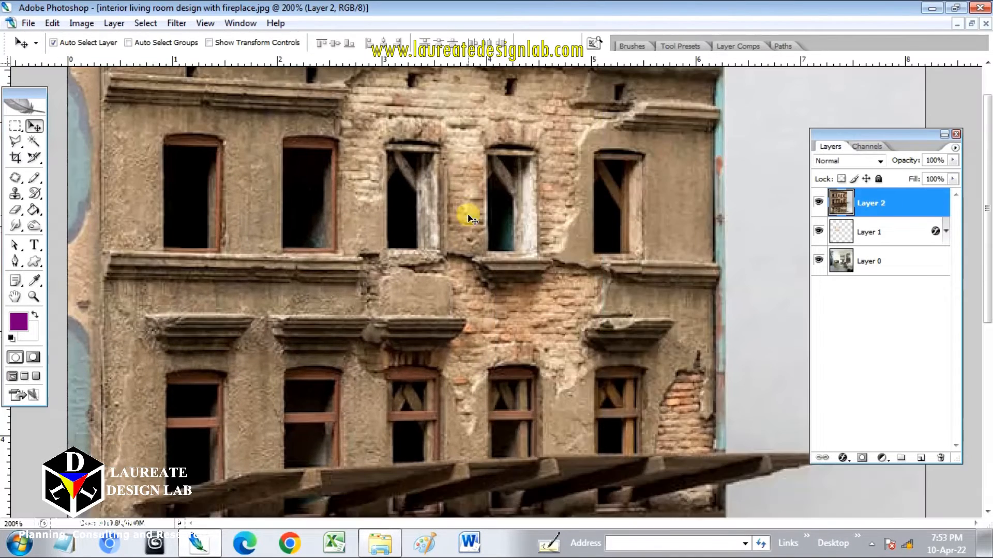
# Reposition the building picture and scale it down to roughly the size of the wooden frame above the fireplace.
pyautogui.moveTo(453, 217); pyautogui.dragTo(459, 264)
pyautogui.moveTo(163, 257); pyautogui.dragTo(184, 258)
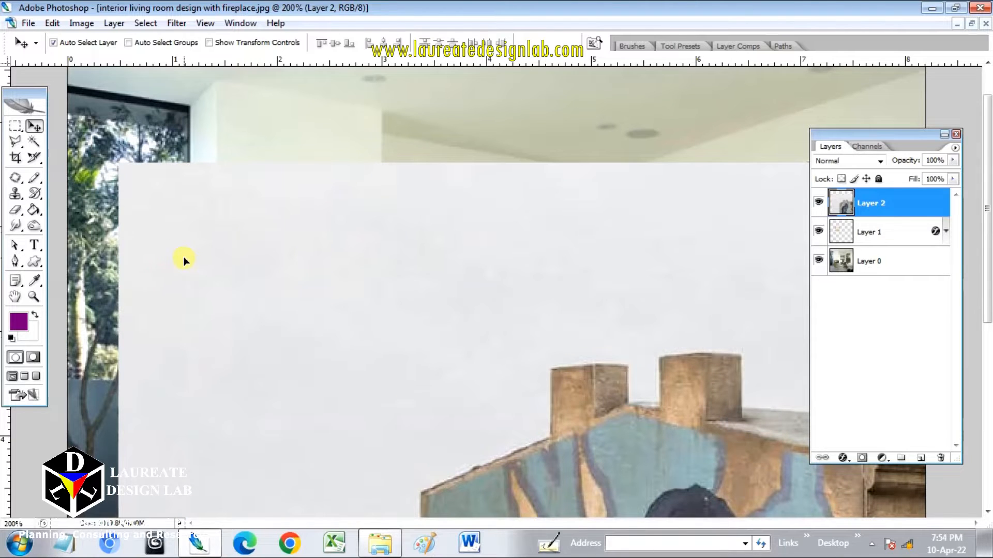
pyautogui.hotkey('ctrl', 't')
pyautogui.moveTo(118, 165); pyautogui.dragTo(392, 228)
pyautogui.press('Return')
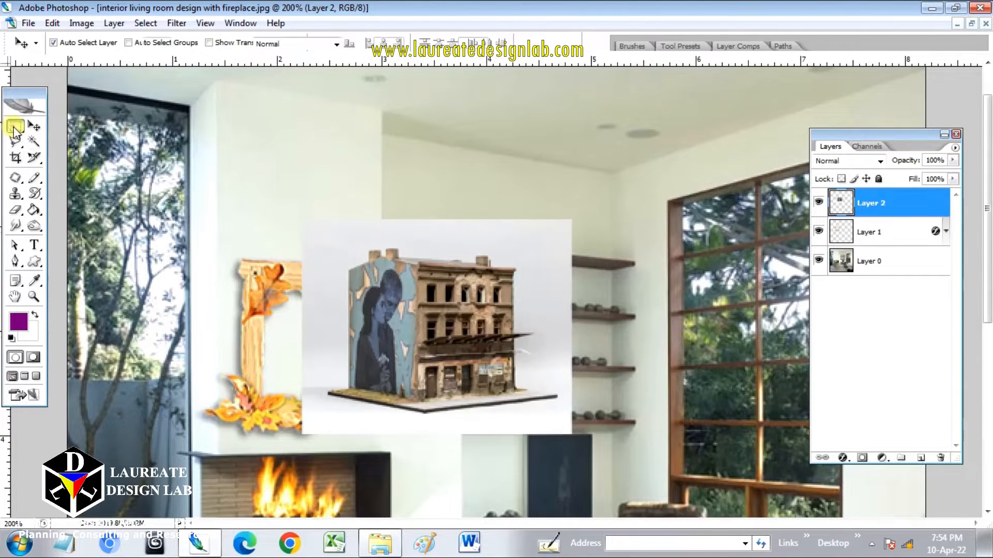
# Trim the building picture's outer margin by deleting everything outside a rectangular selection around the building, and deselect.
pyautogui.click(15, 127)
pyautogui.moveTo(364, 331); pyautogui.dragTo(564, 419)
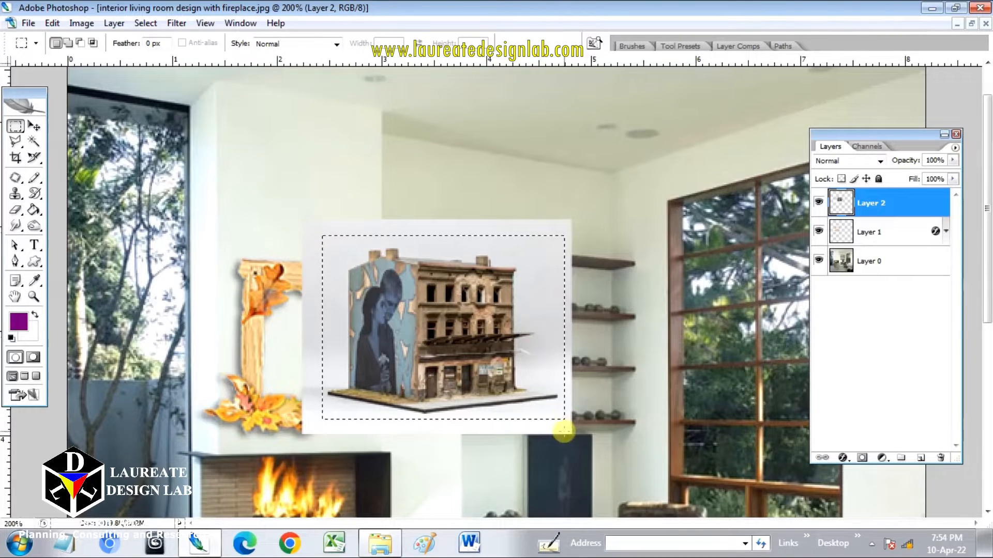
pyautogui.hotkey('ctrl', 'shift', 'i')
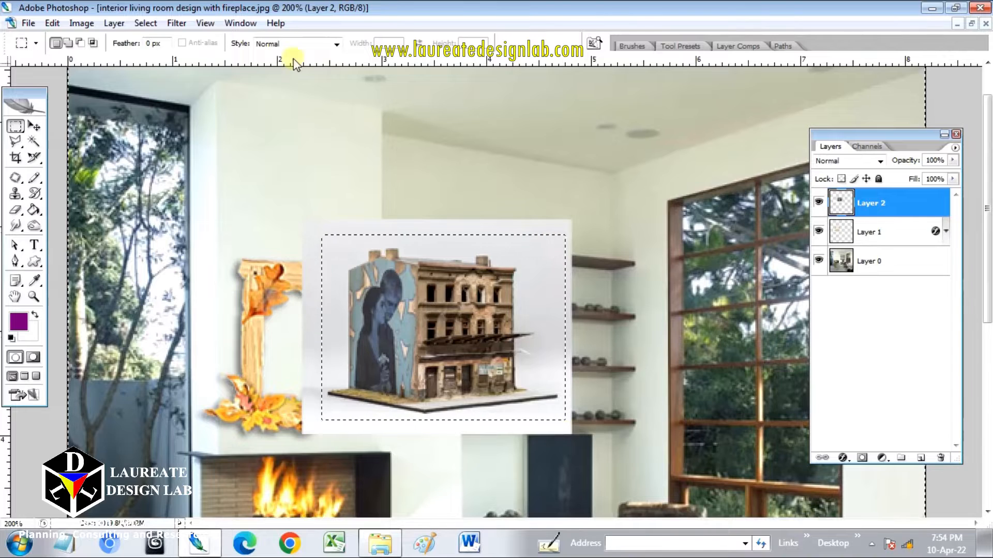
pyautogui.press('Delete')
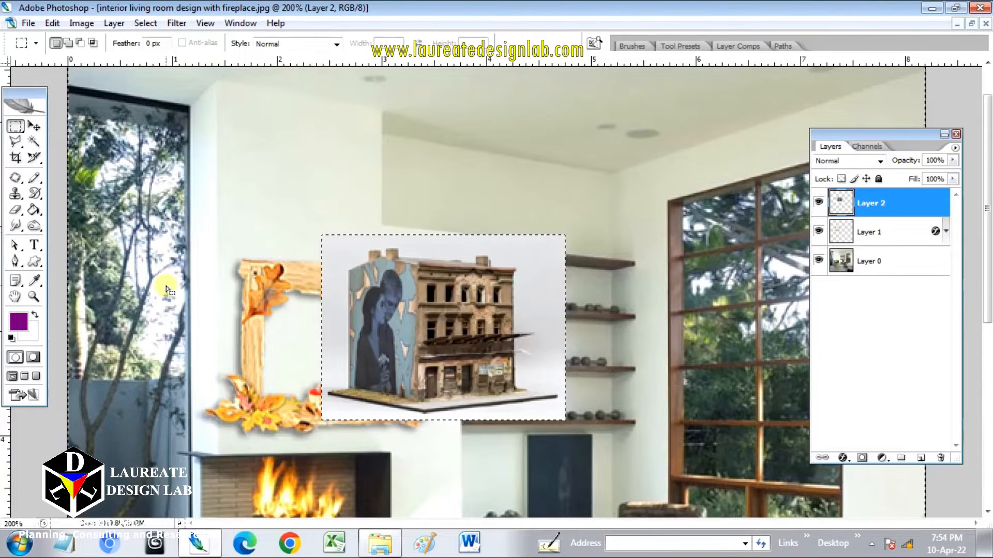
pyautogui.hotkey('ctrl', 'd')
# Place the building picture's layer beneath the frame layer and position the picture behind the wooden frame's opening.
pyautogui.click(34, 126)
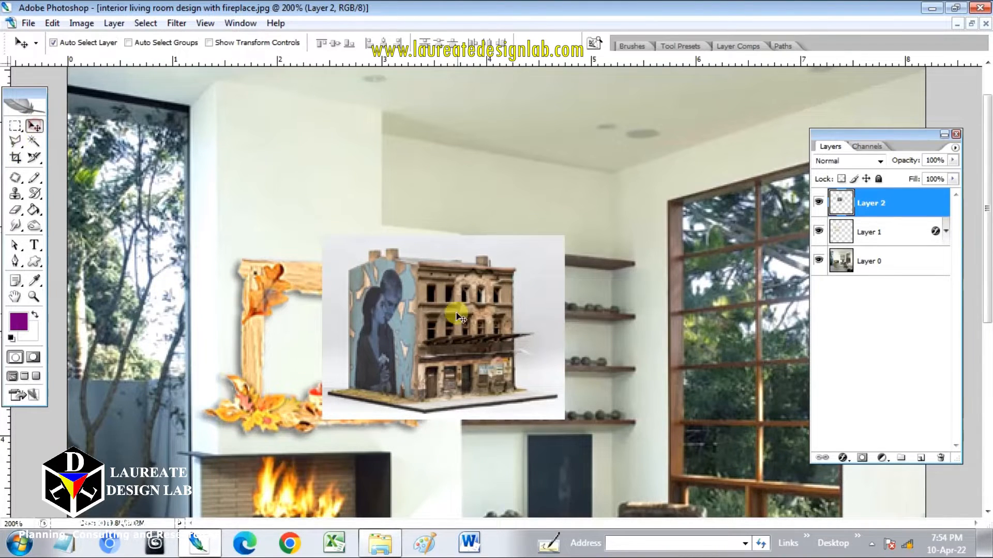
pyautogui.moveTo(450, 312); pyautogui.dragTo(382, 326)
pyautogui.moveTo(866, 235); pyautogui.dragTo(867, 246)
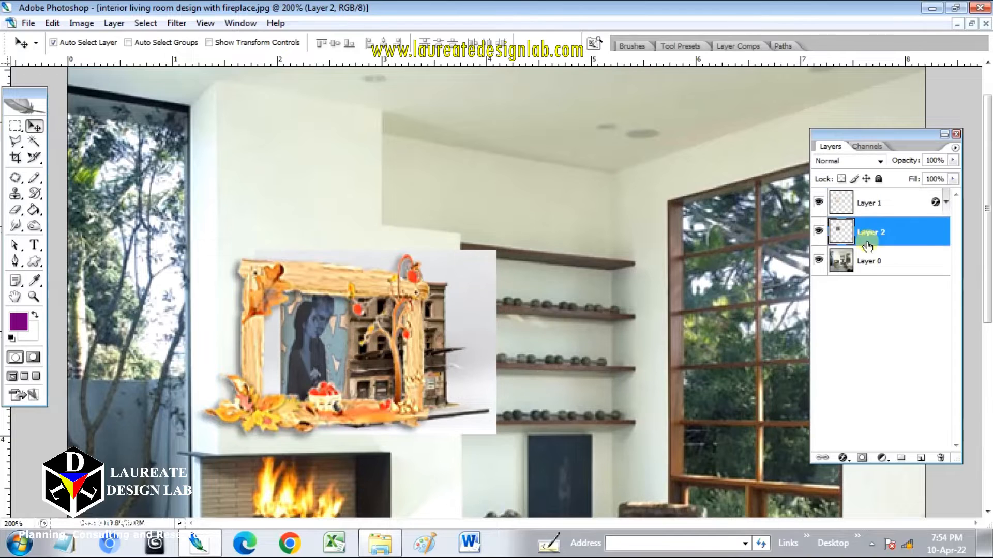
pyautogui.moveTo(372, 341); pyautogui.dragTo(309, 354)
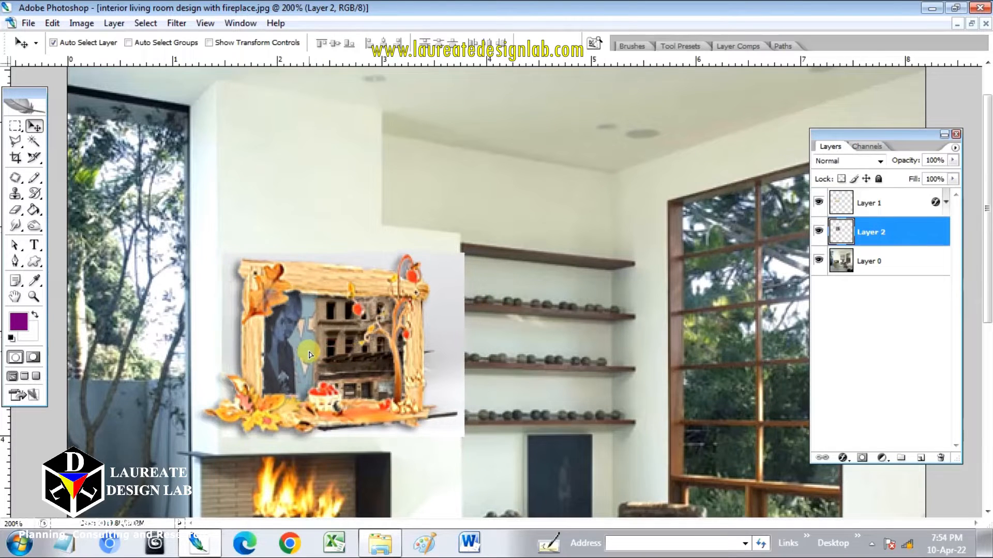
# Scale the building picture down proportionally to about 75% so it fits behind the wooden frame.
pyautogui.hotkey('ctrl', 't')
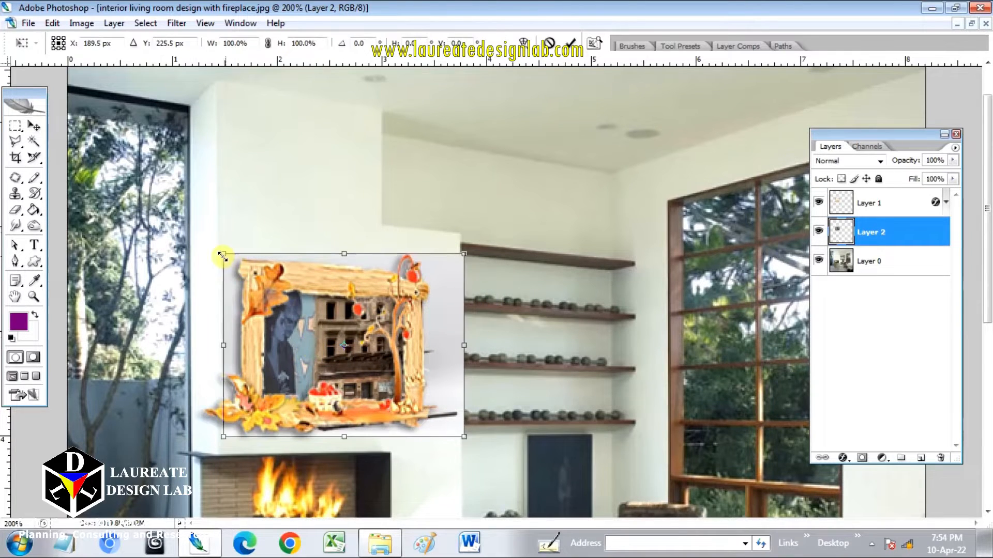
pyautogui.moveTo(222, 253); pyautogui.dragTo(252, 272)
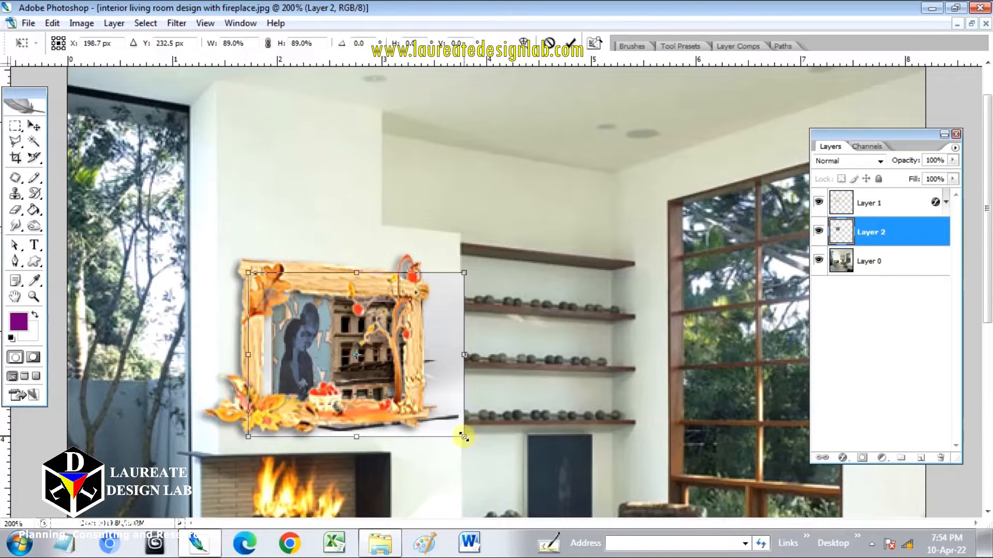
pyautogui.moveTo(463, 437); pyautogui.dragTo(428, 415)
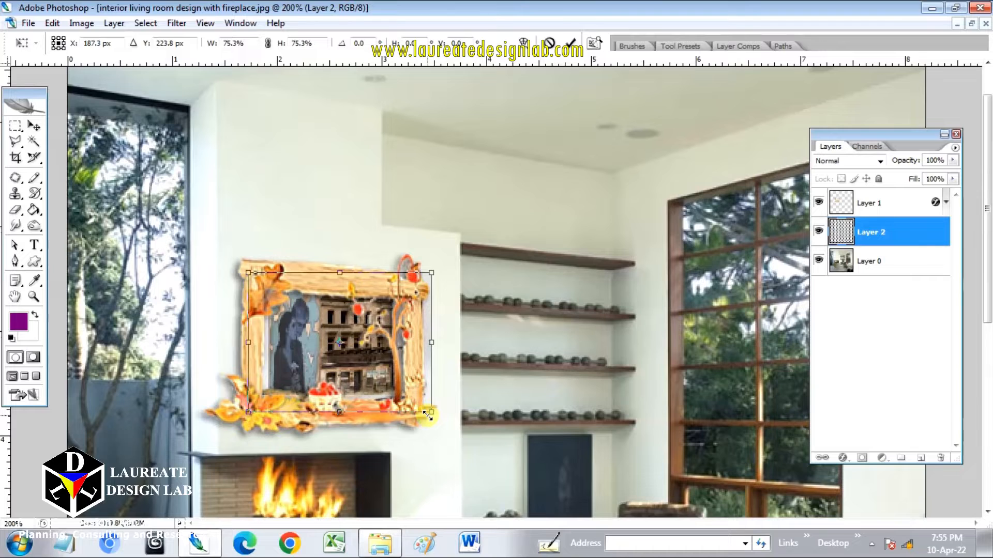
pyautogui.press('Return')
# Lower the frame layer's opacity to 16% and nudge the building picture slightly left within the faded frame.
pyautogui.click(873, 202)
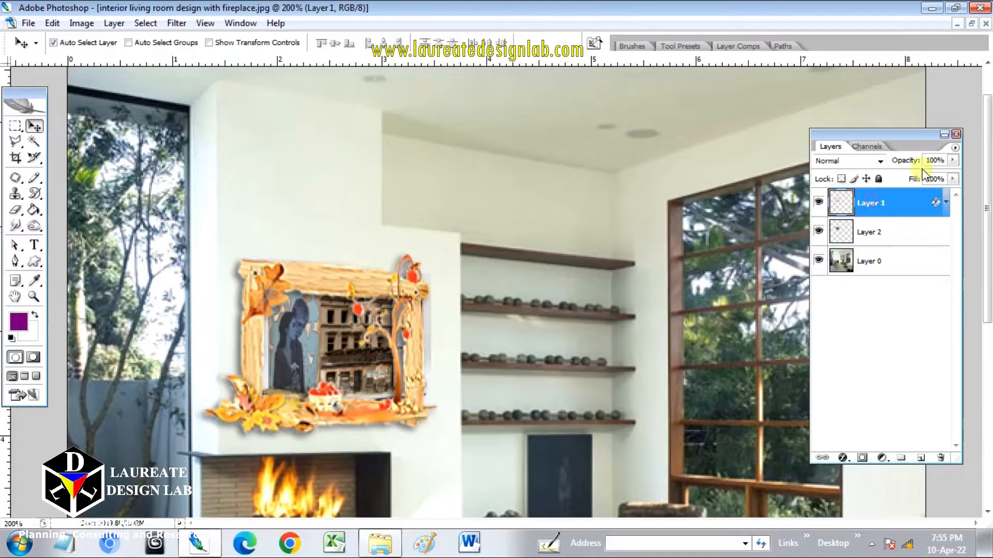
pyautogui.moveTo(899, 164); pyautogui.dragTo(846, 179)
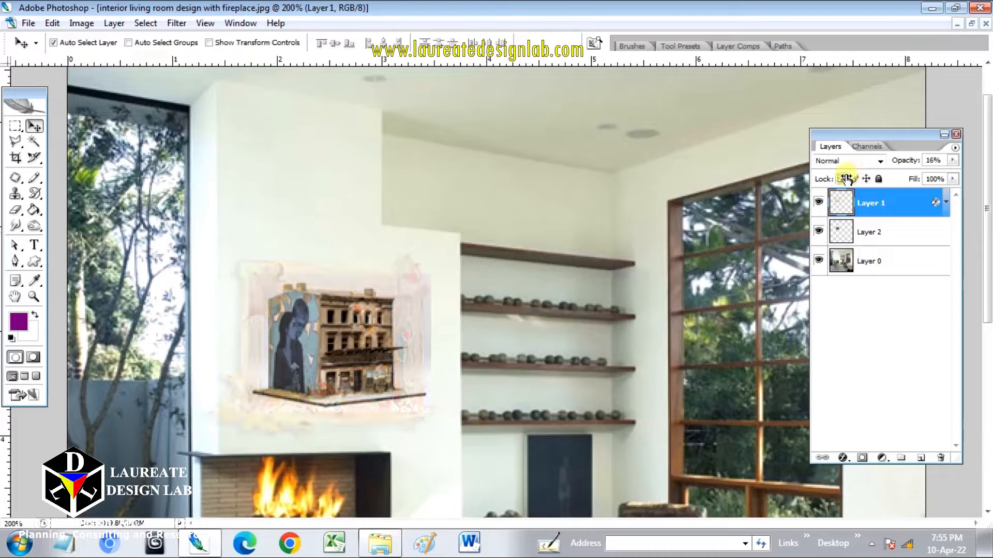
pyautogui.click(915, 232)
pyautogui.moveTo(357, 343); pyautogui.dragTo(352, 344)
# Distort the building picture by pulling all four corners inward to follow the frame's perspective.
pyautogui.hotkey('ctrl', 't')
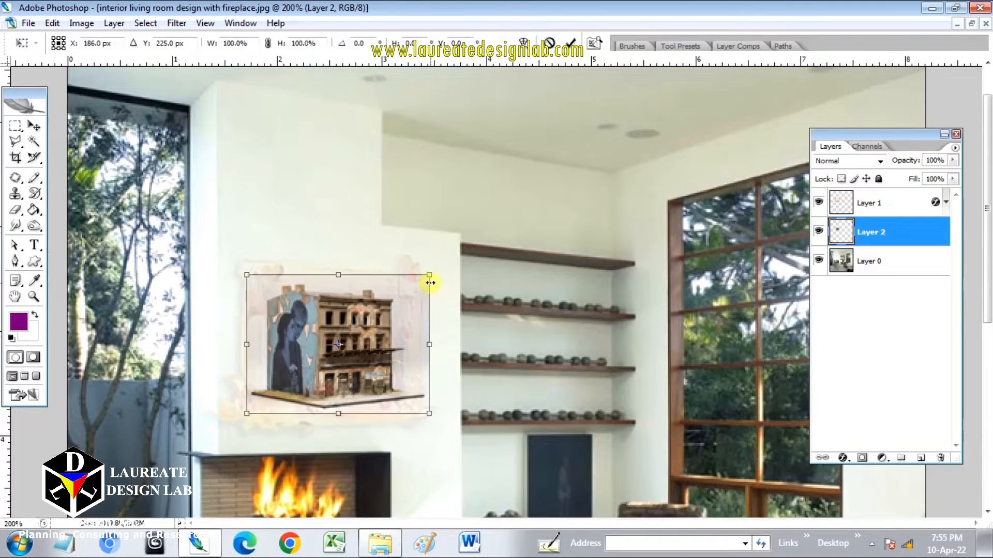
pyautogui.rightClick(428, 277)
pyautogui.click(458, 355)
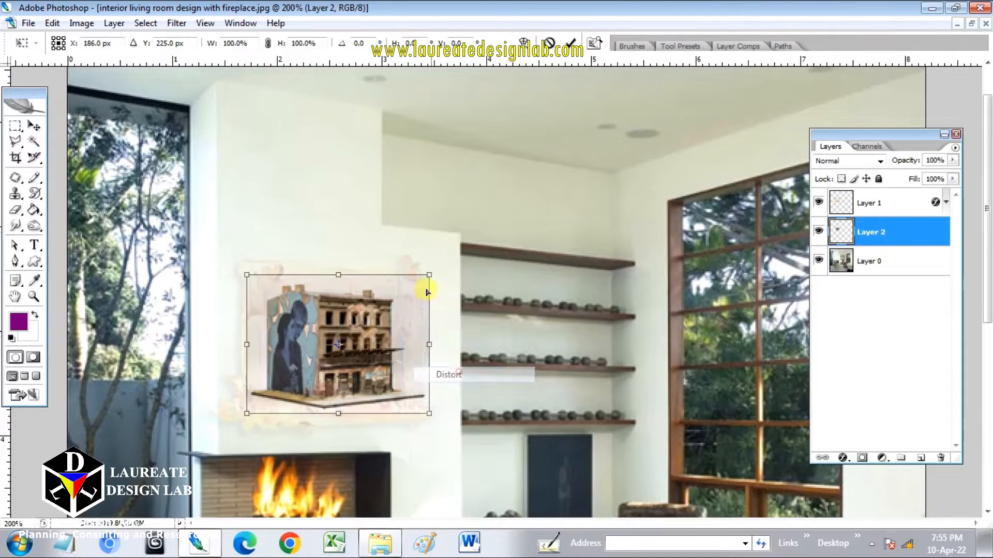
pyautogui.moveTo(428, 277); pyautogui.dragTo(418, 284)
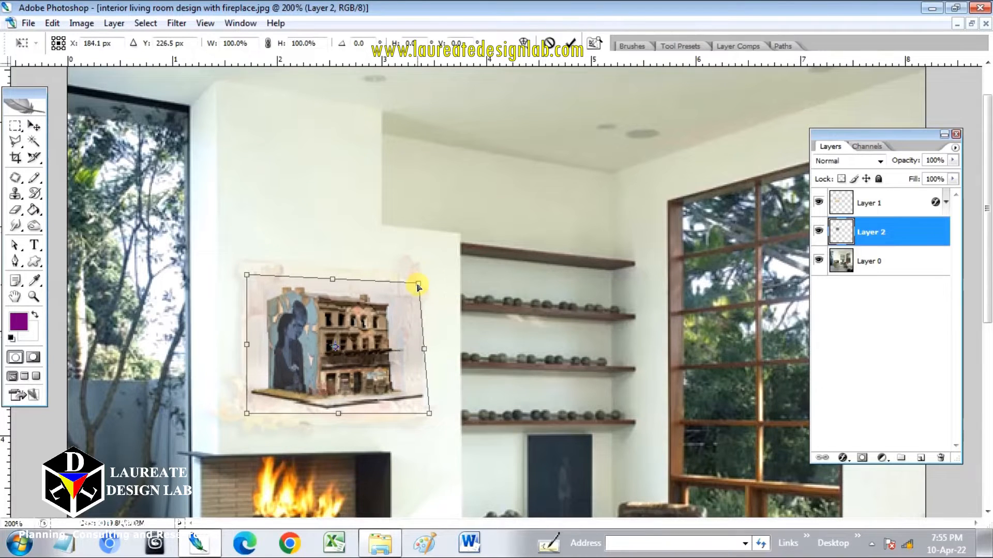
pyautogui.moveTo(427, 411); pyautogui.dragTo(416, 410)
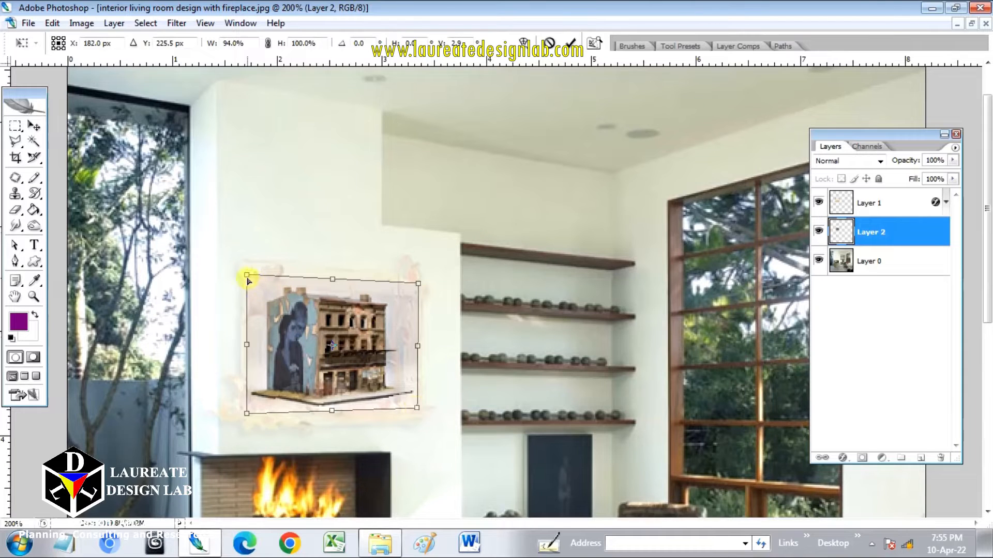
pyautogui.moveTo(248, 280); pyautogui.dragTo(259, 280)
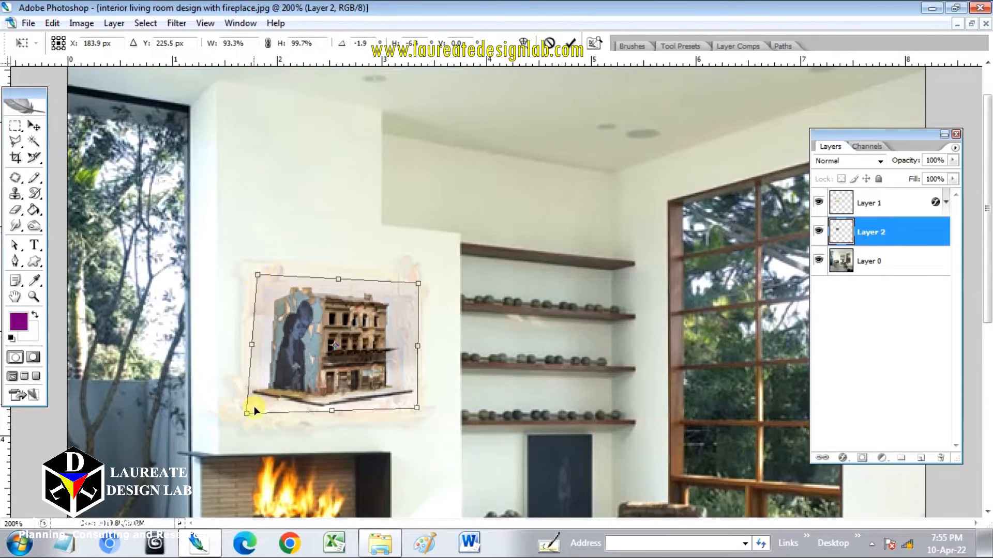
pyautogui.moveTo(247, 414); pyautogui.dragTo(260, 407)
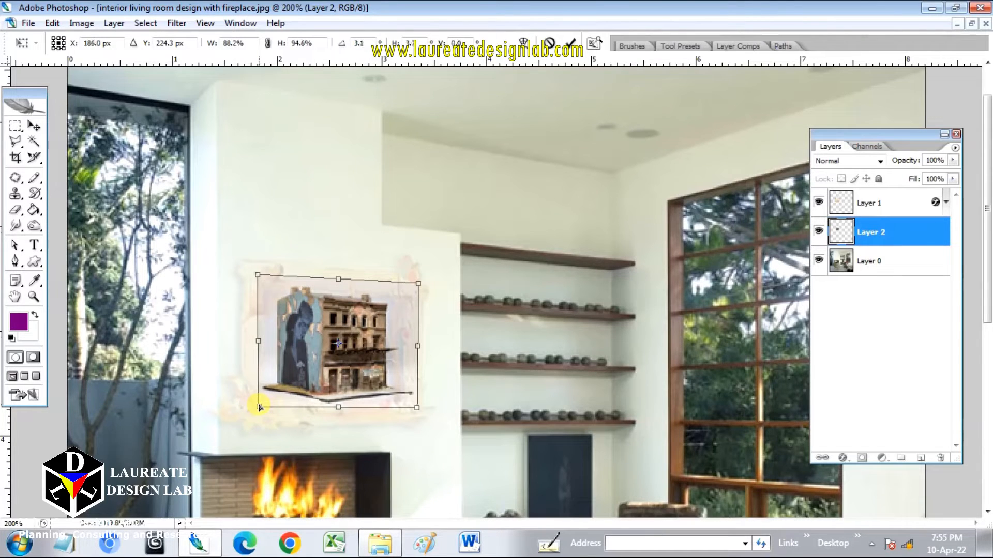
pyautogui.press('Return')
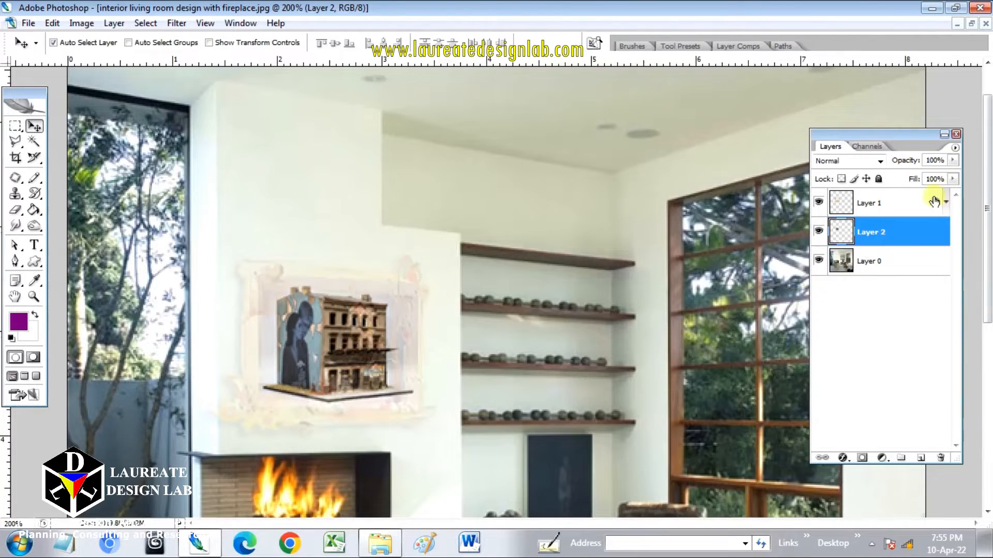
# Restore the frame layer's opacity to 100% and scale the building picture down to about 90% to fit inside the frame.
pyautogui.hotkey('alt', ']')
pyautogui.press('0')
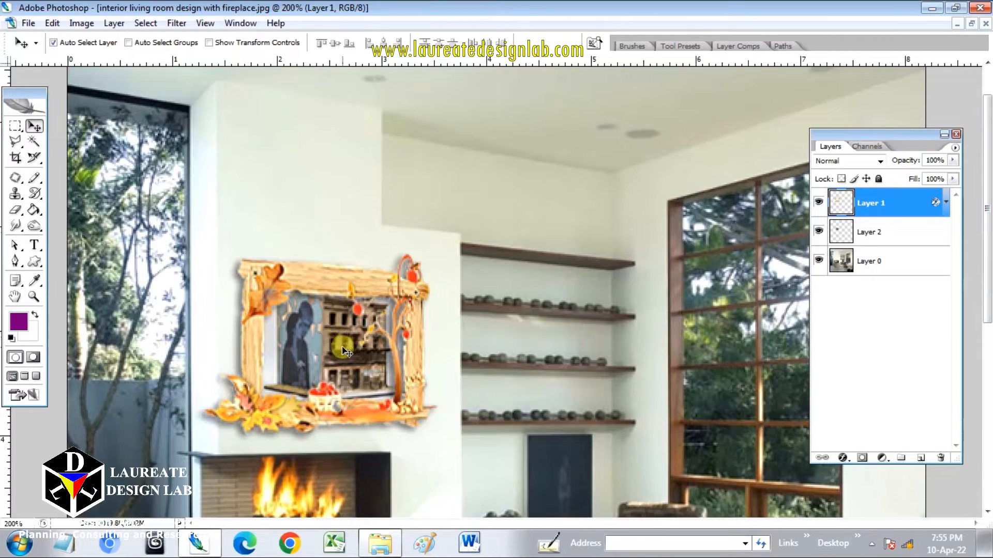
pyautogui.click(870, 235)
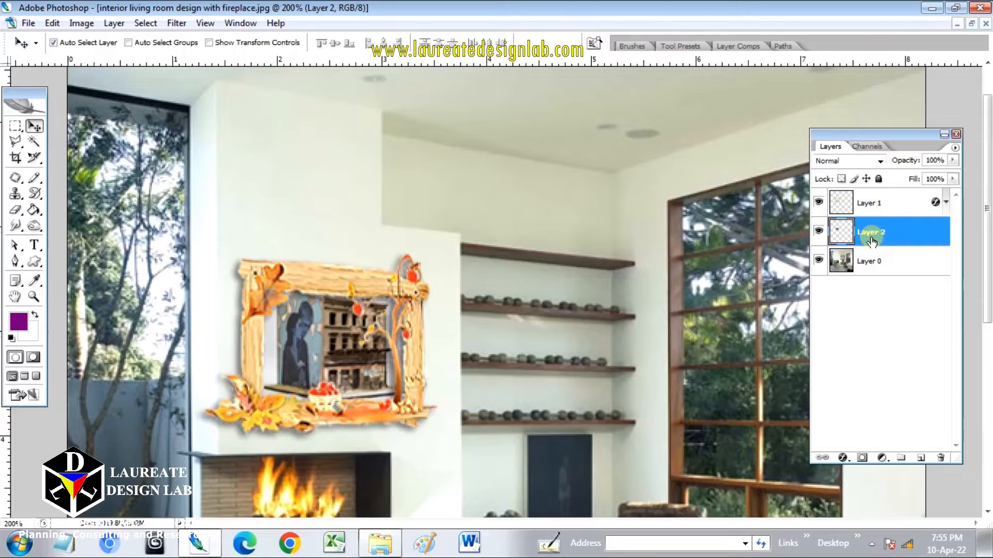
pyautogui.hotkey('ctrl', 't')
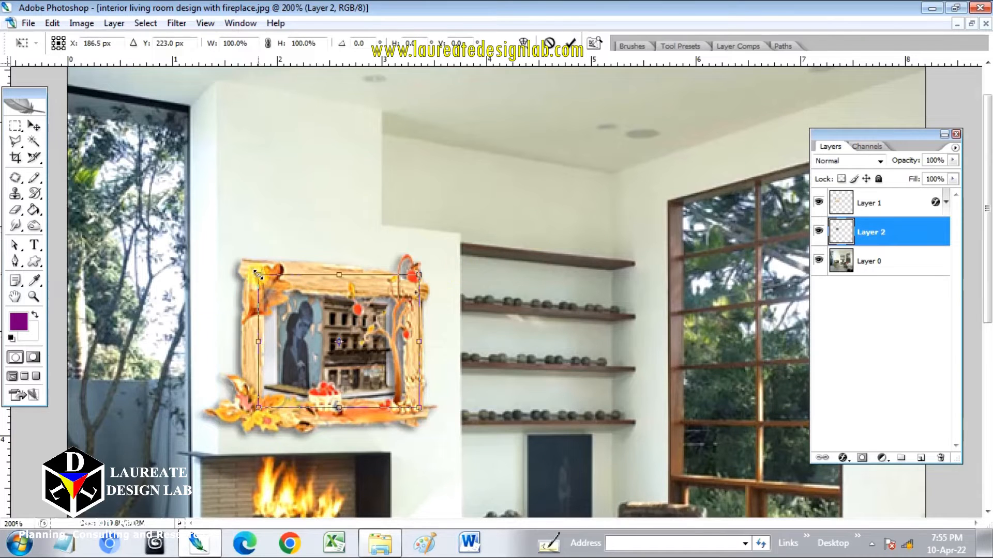
pyautogui.moveTo(258, 274); pyautogui.dragTo(263, 278)
pyautogui.moveTo(419, 279); pyautogui.dragTo(414, 282)
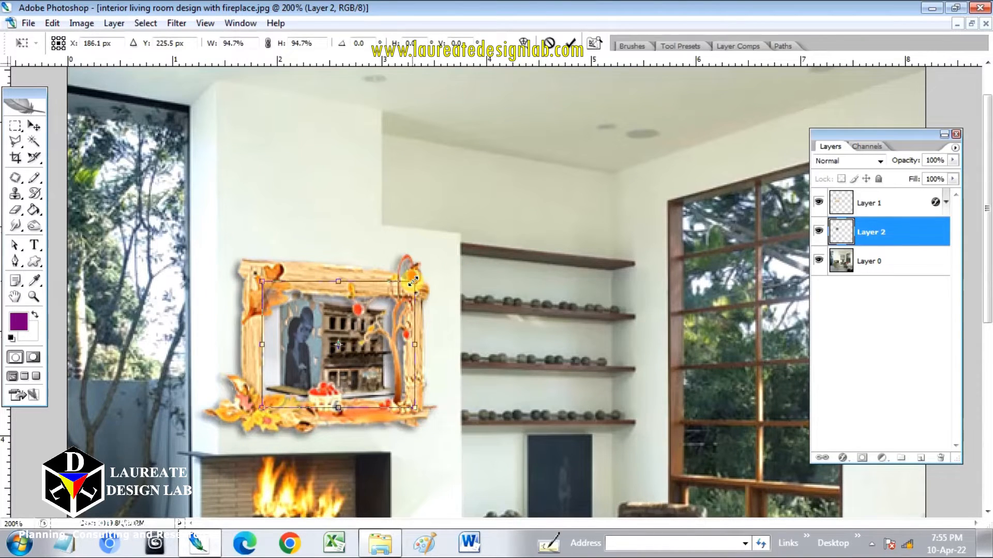
pyautogui.moveTo(415, 407); pyautogui.dragTo(412, 407)
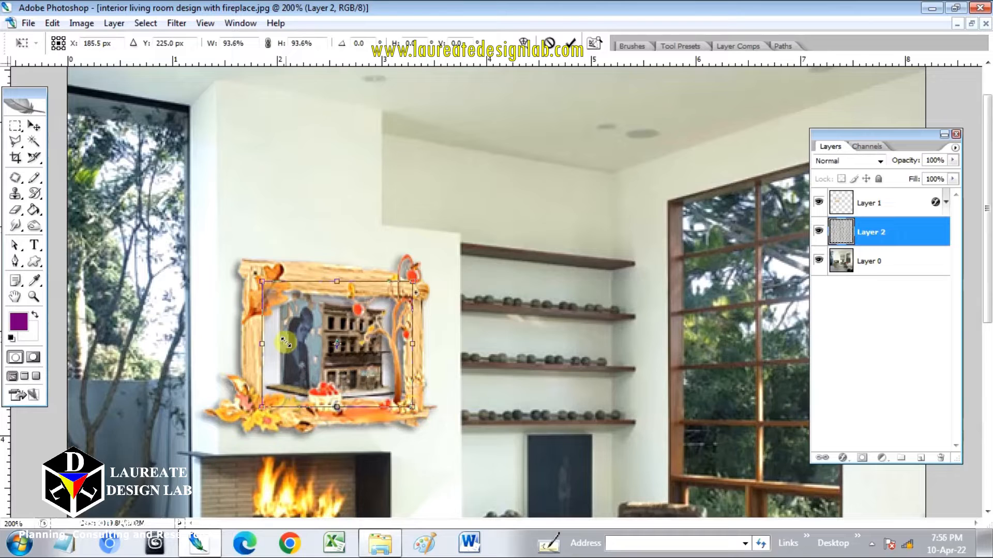
pyautogui.moveTo(262, 282); pyautogui.dragTo(266, 288)
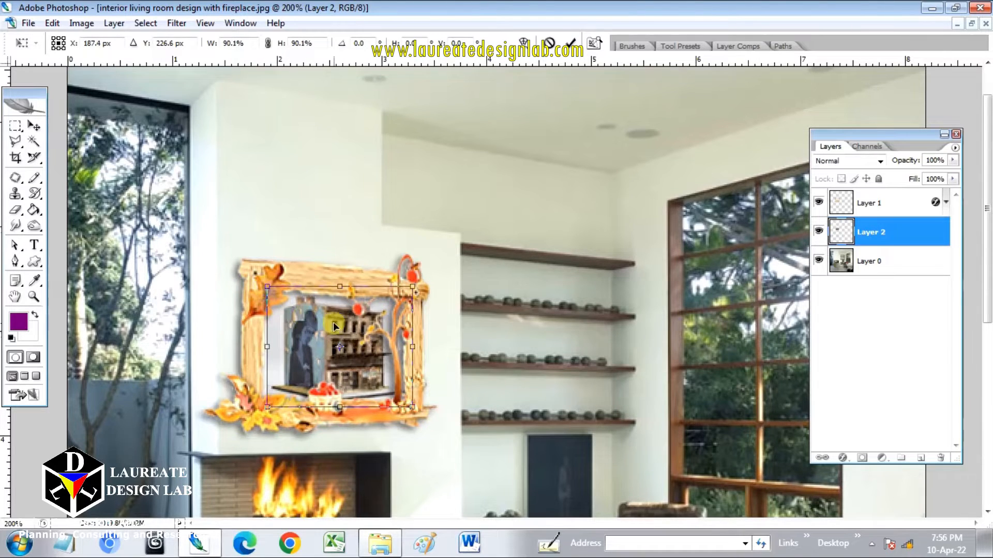
pyautogui.press('Return')
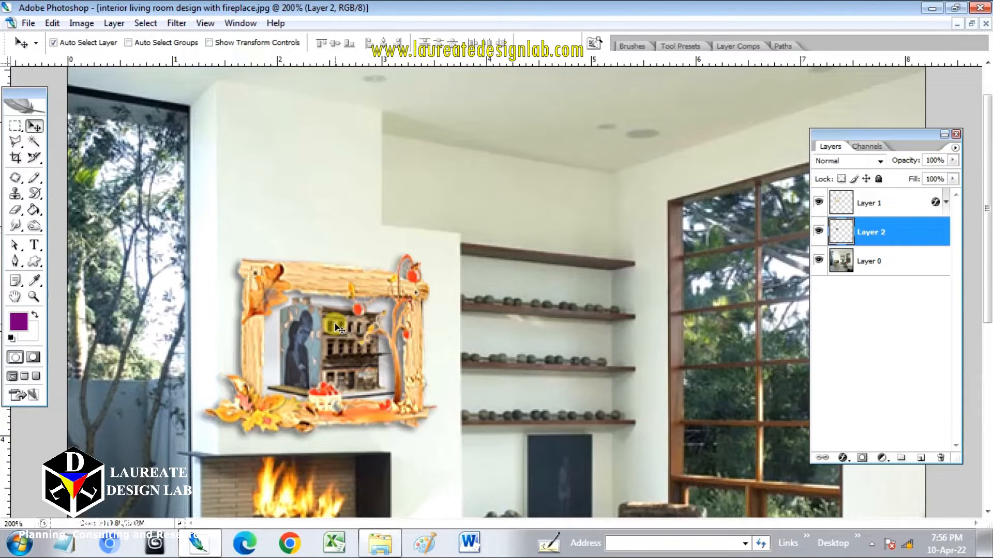
# Open the movie-theatre-frame-stage-scene-png-352949 curtain image from the image folder as a separate document.
pyautogui.click(35, 296)
pyautogui.rightClick(409, 311)
pyautogui.click(431, 322)
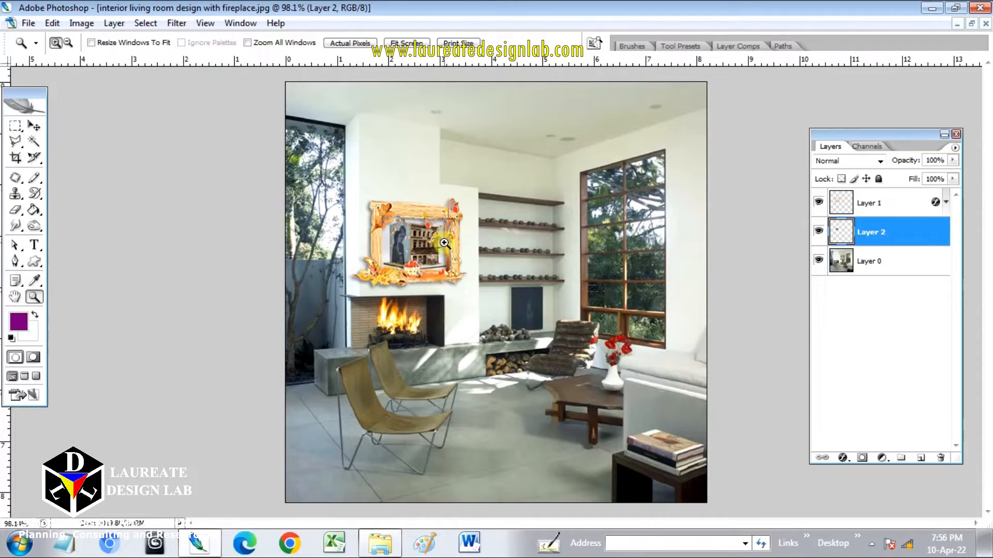
pyautogui.click(391, 550)
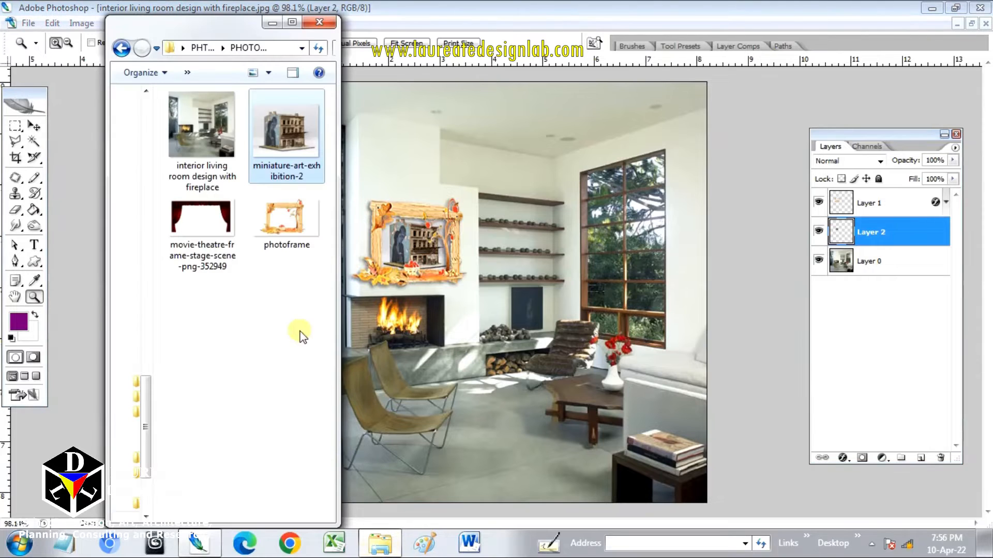
pyautogui.click(197, 220)
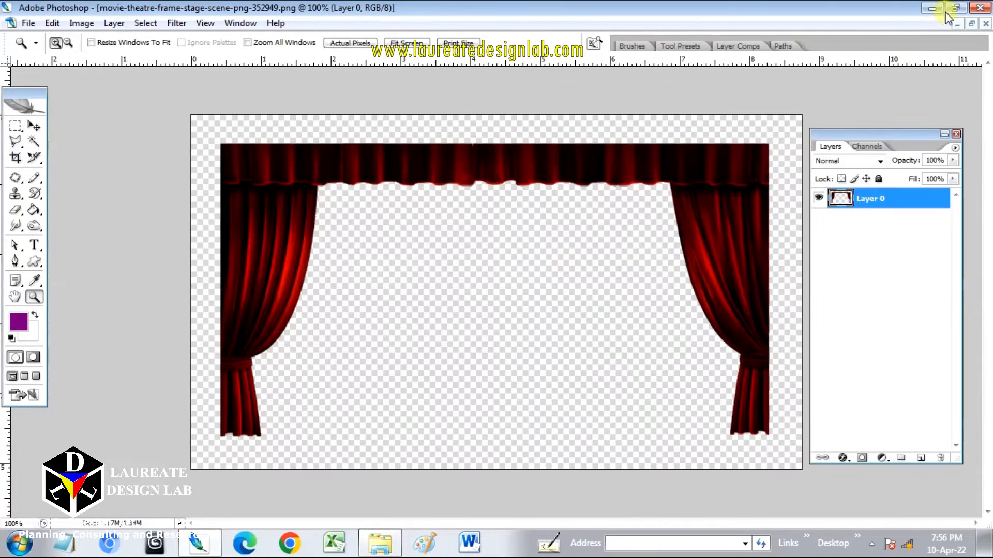
# Copy the red curtain into the living room document, close its source document and maximize the living room document.
pyautogui.click(970, 23)
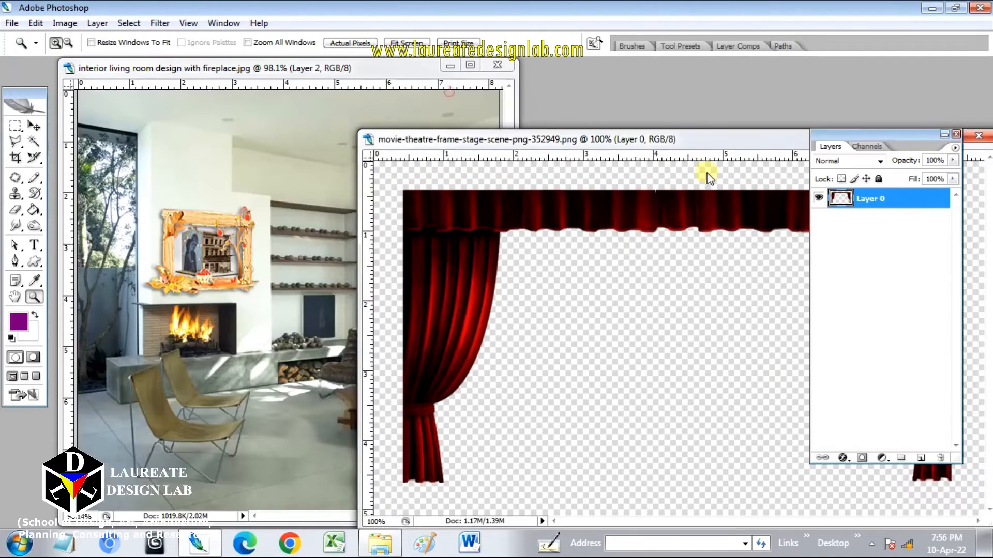
pyautogui.press('v')
pyautogui.moveTo(706, 173); pyautogui.dragTo(243, 215)
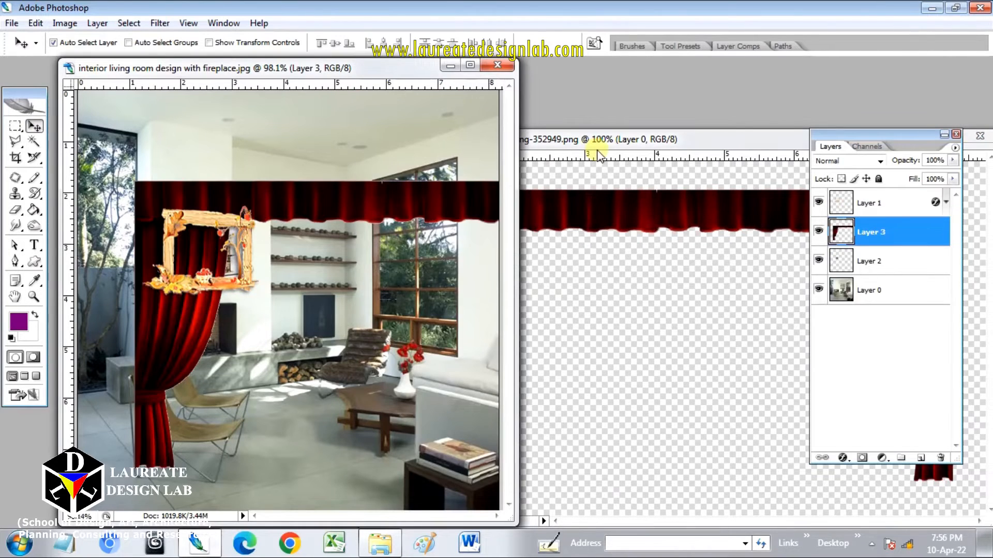
pyautogui.click(594, 141)
pyautogui.click(982, 132)
pyautogui.click(472, 67)
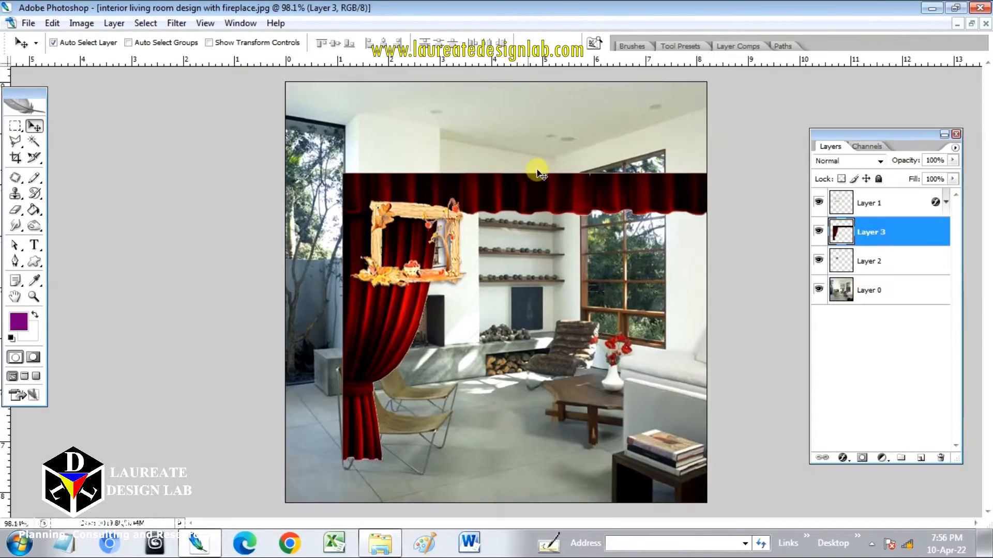
# Scale the red curtain down proportionally to about 30% and move it over the top of the tall window on the right wall.
pyautogui.hotkey('ctrl', 't')
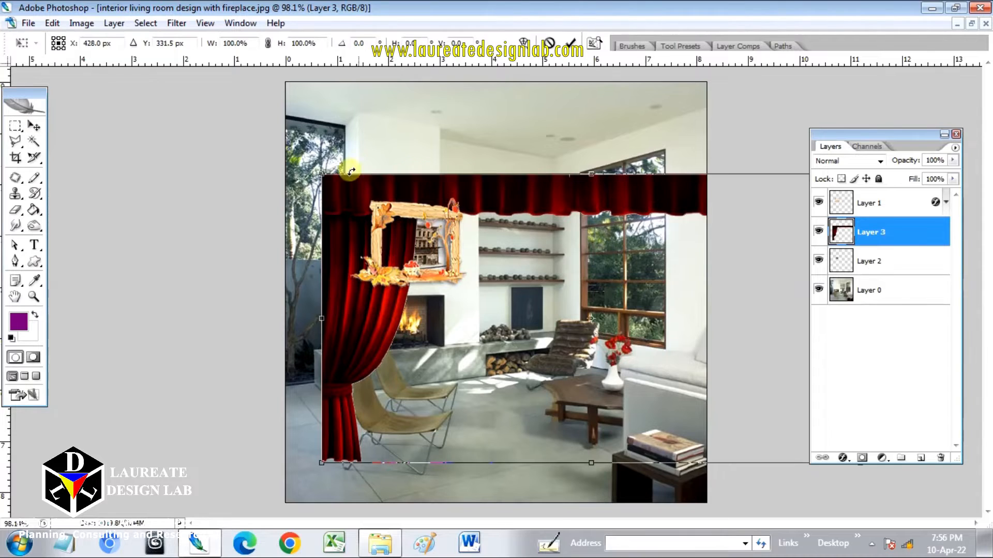
pyautogui.moveTo(324, 177); pyautogui.dragTo(507, 249)
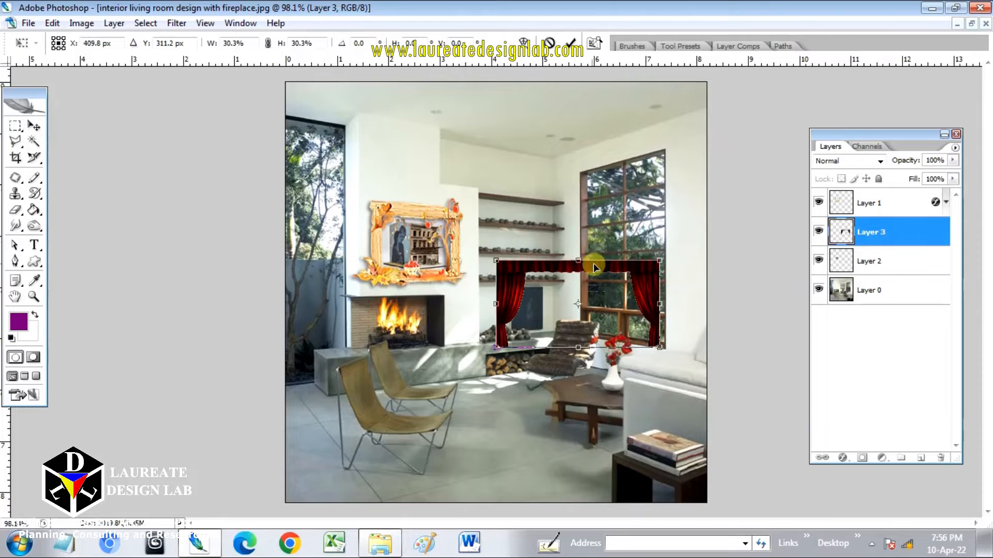
pyautogui.moveTo(576, 258); pyautogui.dragTo(610, 149)
pyautogui.press('Return')
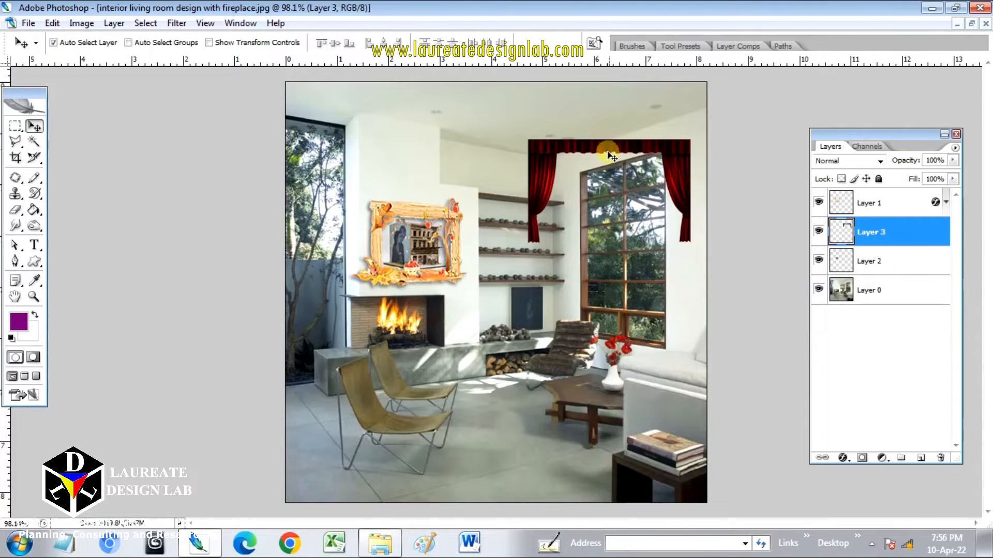
# Apply a perspective transform to the red curtain, making its right side taller than its left, and shift it slightly up and right.
pyautogui.hotkey('ctrl', 't')
pyautogui.rightClick(606, 153)
pyautogui.click(653, 251)
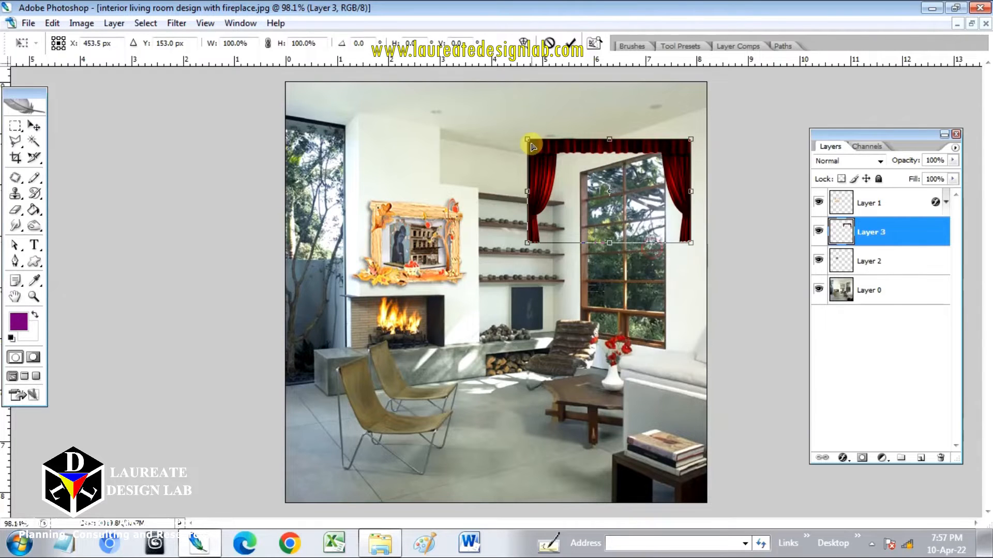
pyautogui.moveTo(527, 139); pyautogui.dragTo(528, 165)
pyautogui.moveTo(692, 140); pyautogui.dragTo(691, 129)
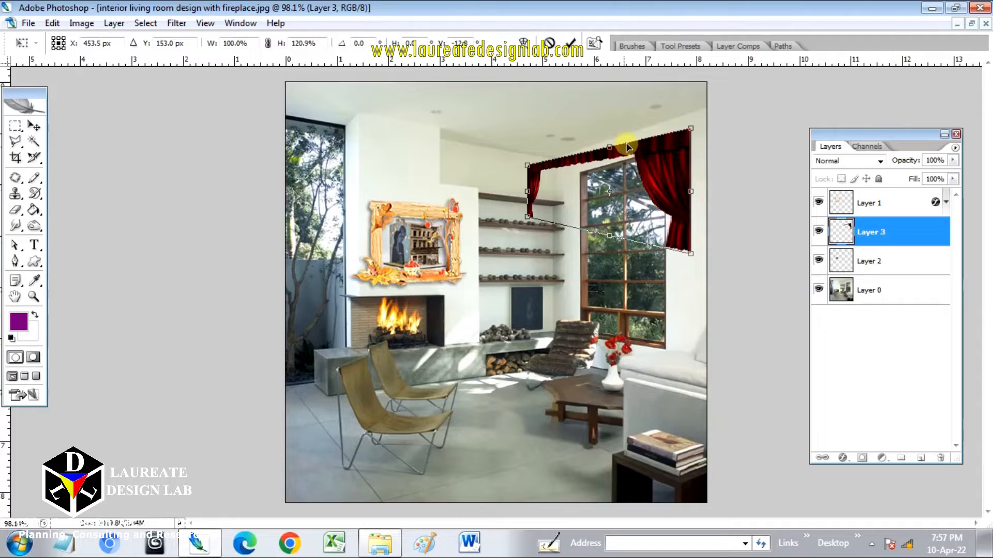
pyautogui.moveTo(631, 147); pyautogui.dragTo(644, 140)
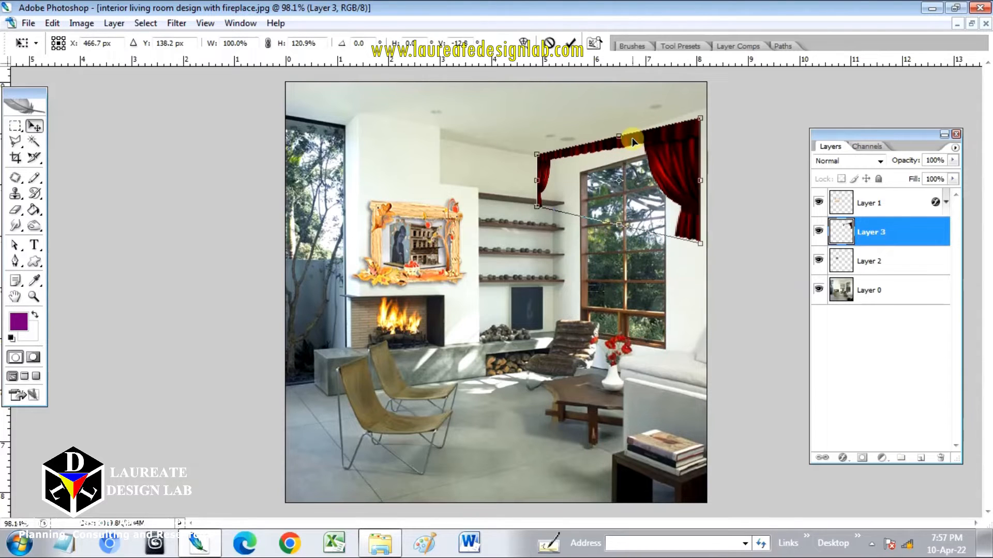
pyautogui.press('Return')
# Lower the curtain layer's opacity to 35% and distort the curtain's four corners inward to fit the upper part of the right window.
pyautogui.moveTo(908, 164); pyautogui.dragTo(861, 171)
pyautogui.hotkey('ctrl', 't')
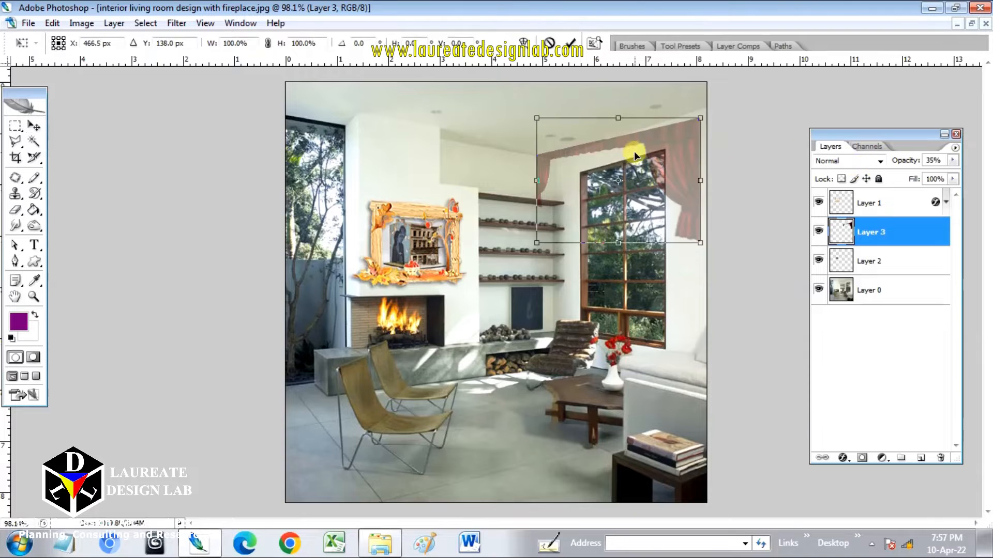
pyautogui.rightClick(635, 152)
pyautogui.click(635, 224)
pyautogui.moveTo(537, 119); pyautogui.dragTo(569, 157)
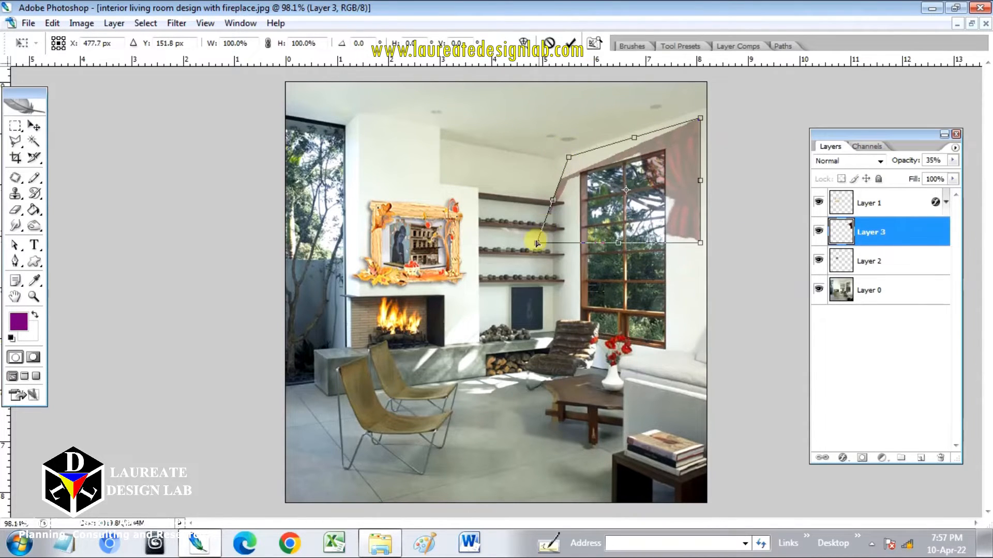
pyautogui.moveTo(538, 243); pyautogui.dragTo(572, 233)
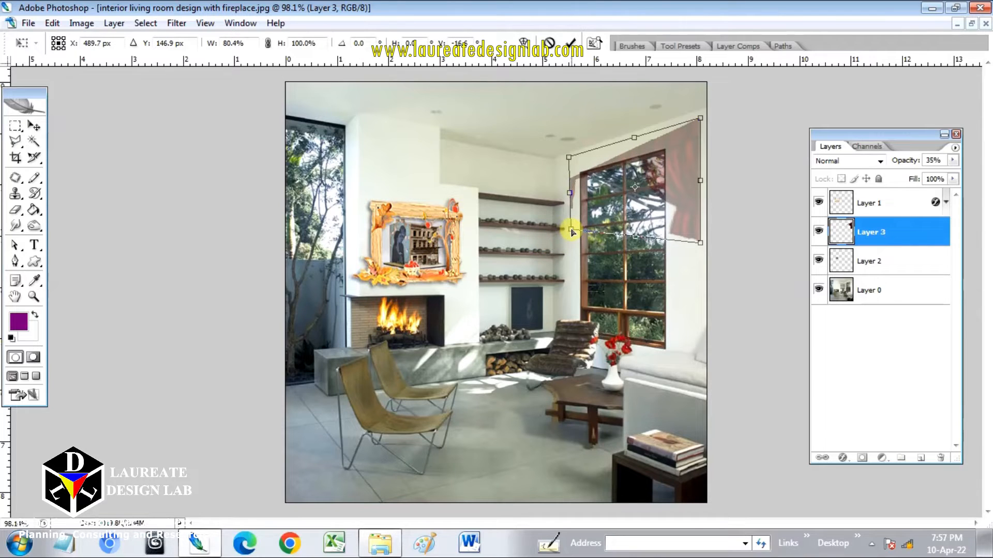
pyautogui.moveTo(701, 120); pyautogui.dragTo(674, 150)
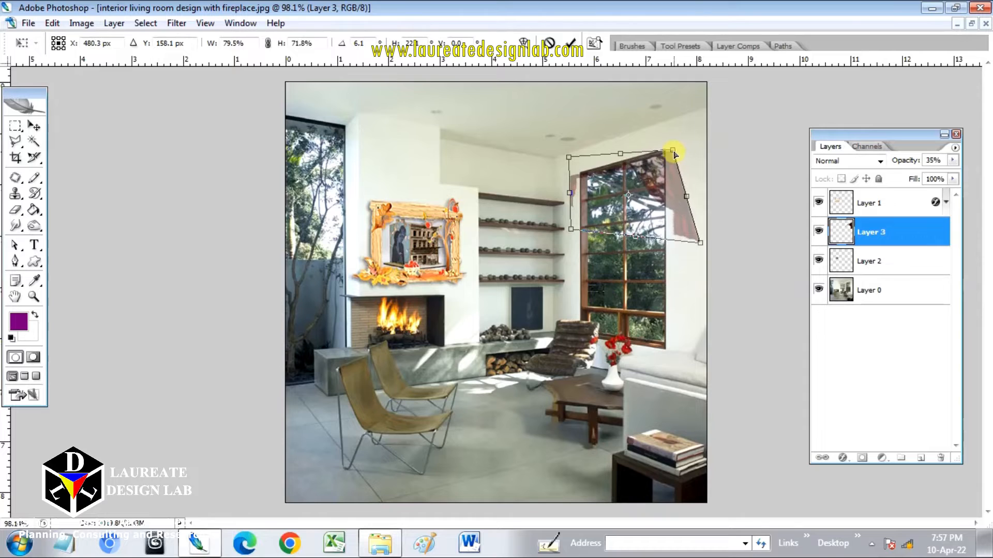
pyautogui.moveTo(700, 243); pyautogui.dragTo(672, 242)
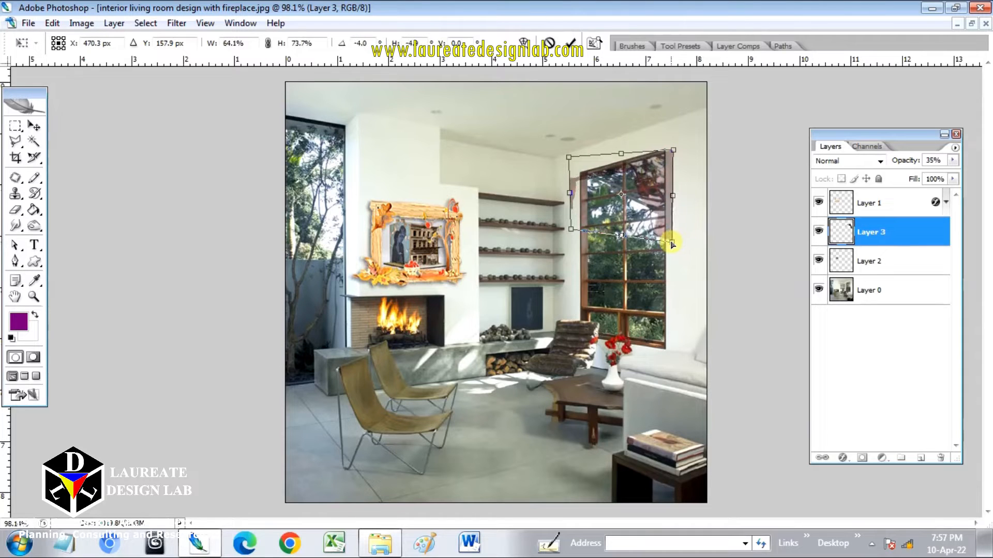
# Fine-tune the distorted curtain's corners so its valance and sides line up with the window frame, and apply the transform.
pyautogui.moveTo(573, 158); pyautogui.dragTo(580, 150)
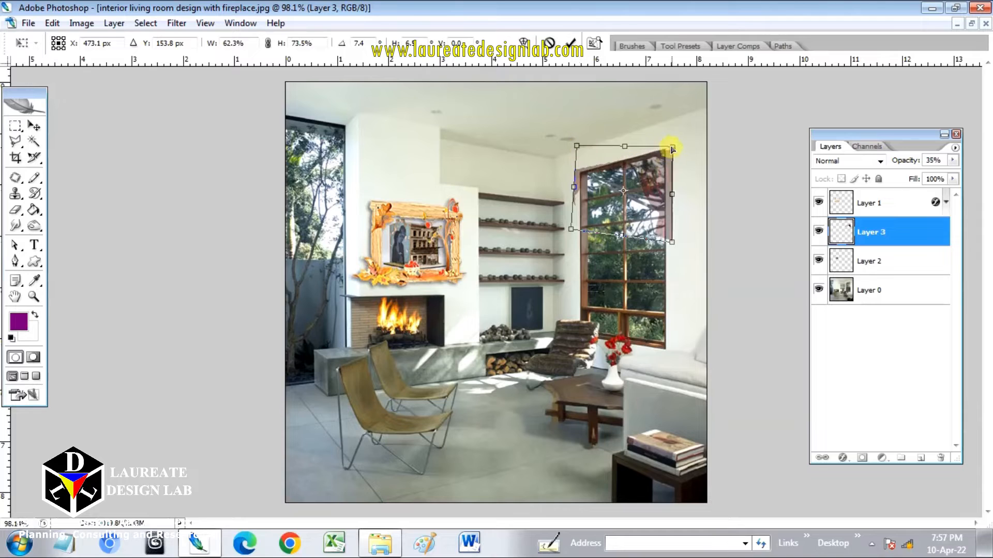
pyautogui.moveTo(671, 149); pyautogui.dragTo(670, 145)
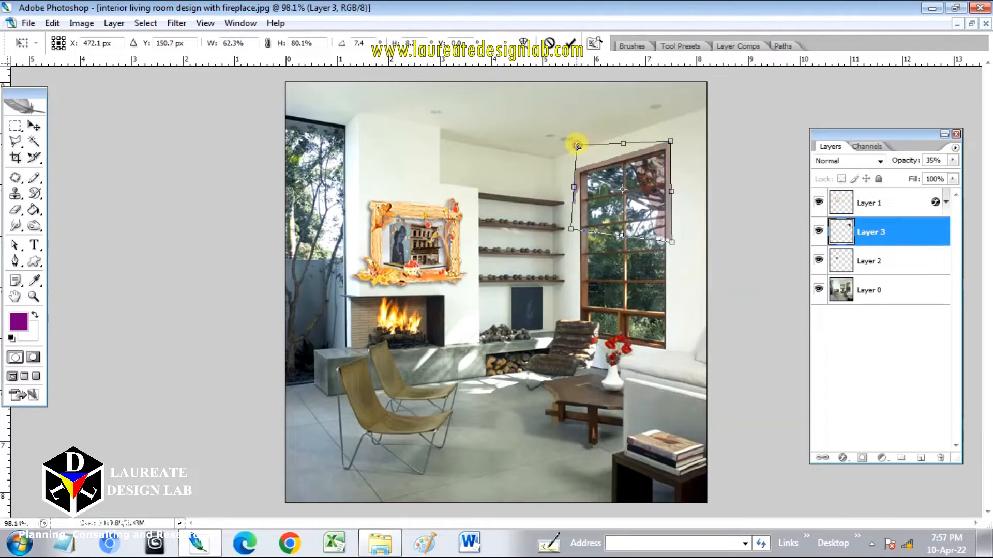
pyautogui.moveTo(577, 146)
pyautogui.mouseDown()
pyautogui.moveTo(572, 141)
pyautogui.moveTo(579, 148)
pyautogui.mouseUp()
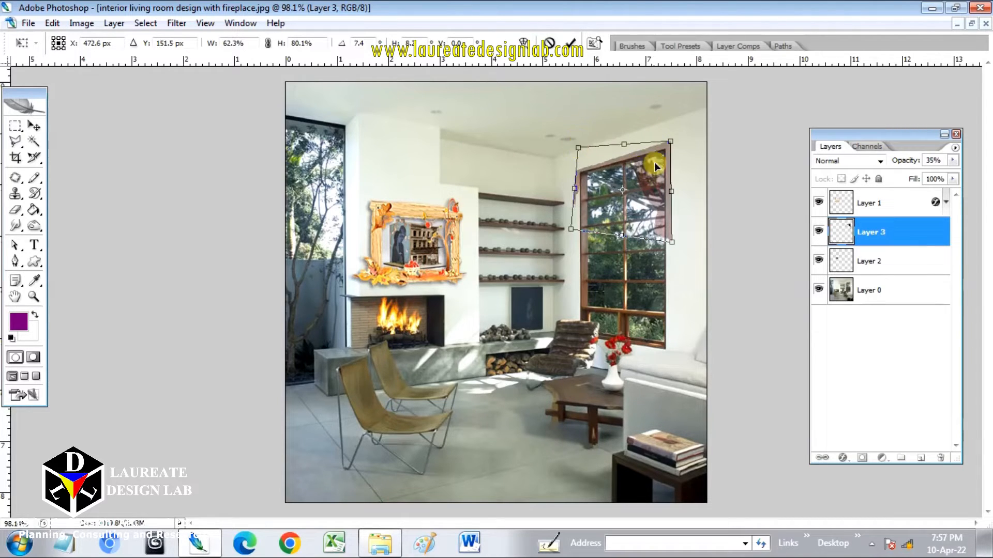
pyautogui.moveTo(669, 144); pyautogui.dragTo(667, 148)
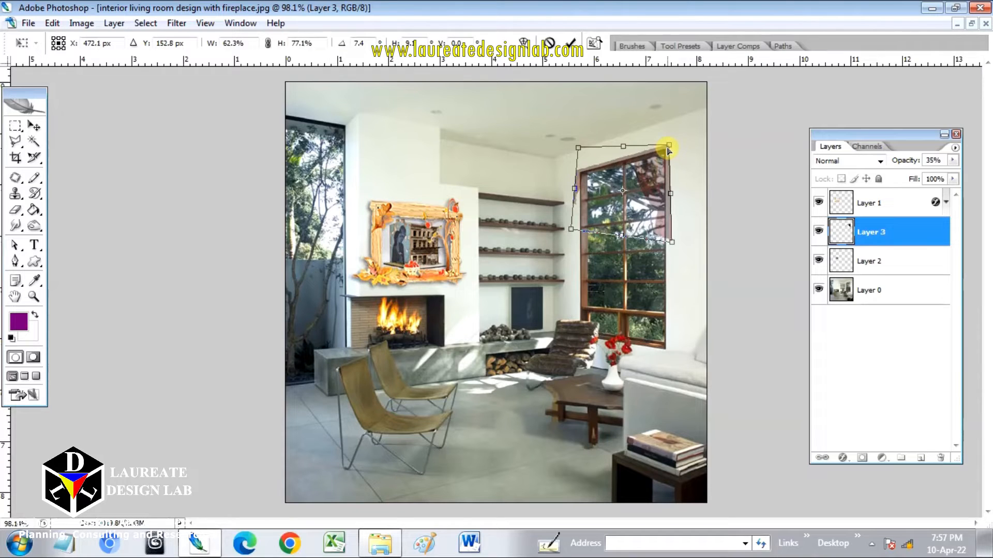
pyautogui.moveTo(571, 229); pyautogui.dragTo(577, 229)
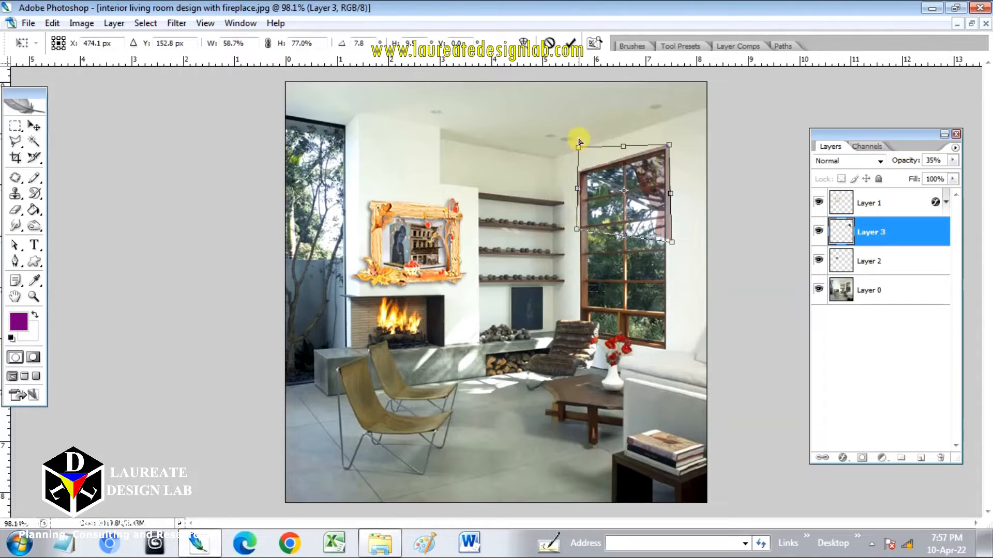
pyautogui.moveTo(578, 149); pyautogui.dragTo(576, 149)
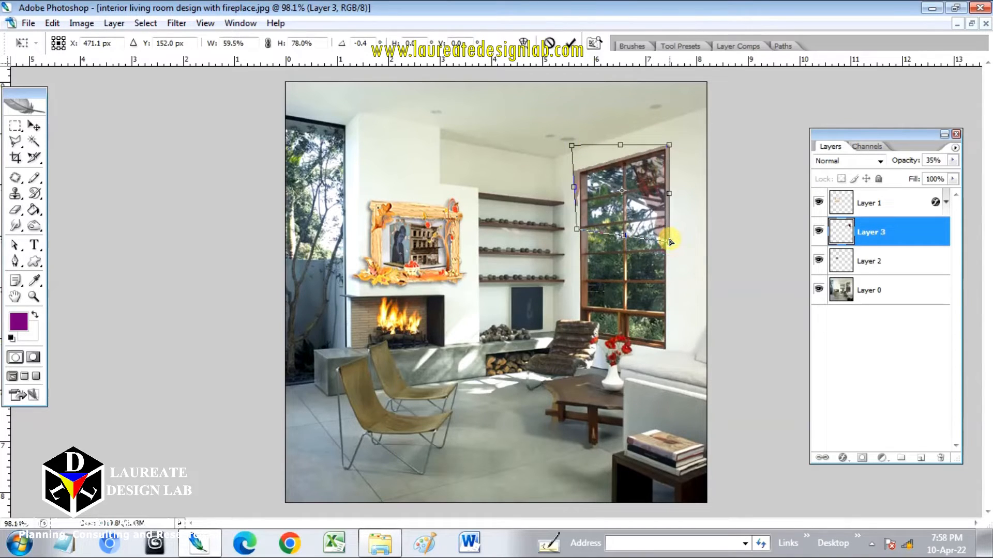
pyautogui.press('Return')
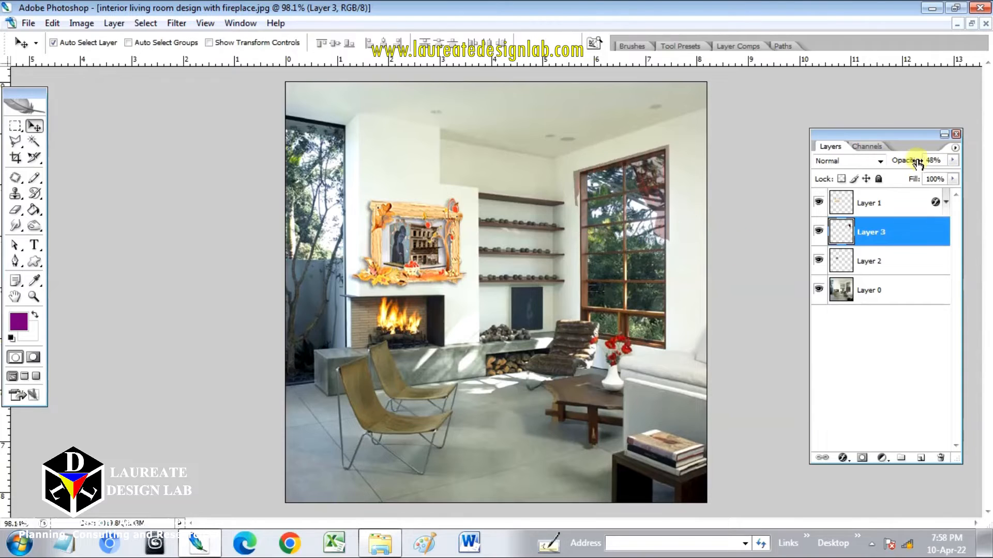
# Restore the curtain layer's opacity to 100% and stretch the curtain downward to about 132% of its height.
pyautogui.moveTo(917, 162); pyautogui.dragTo(979, 164)
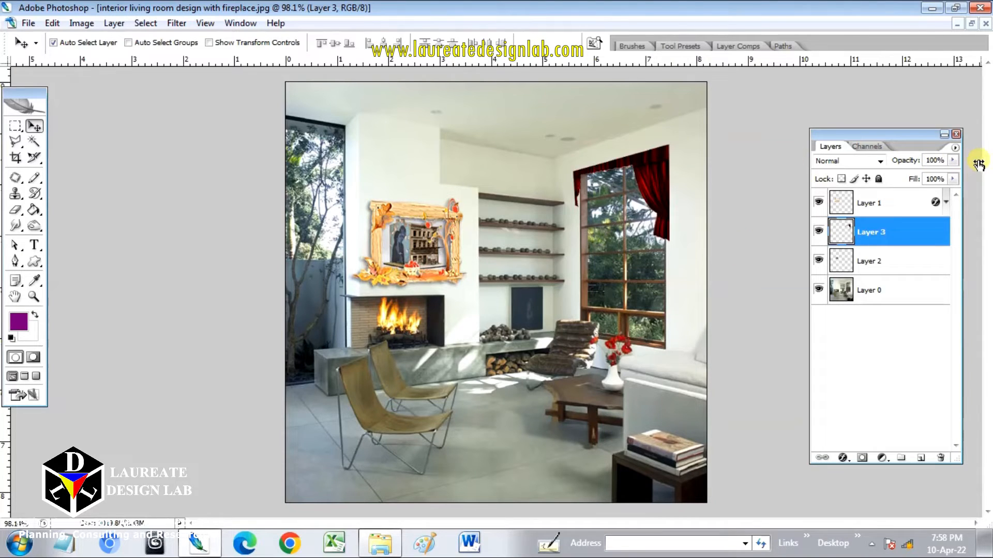
pyautogui.hotkey('ctrl', 't')
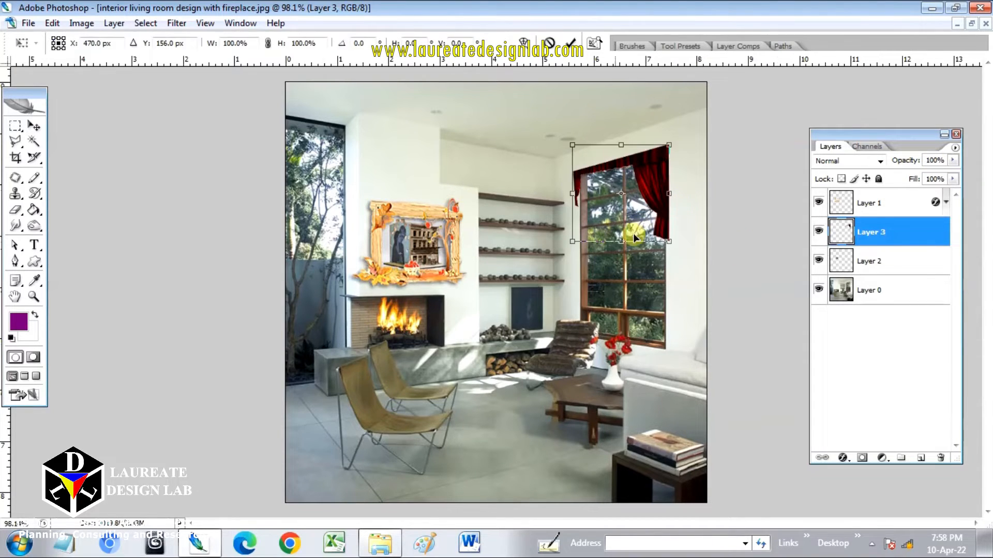
pyautogui.moveTo(621, 241); pyautogui.dragTo(626, 267)
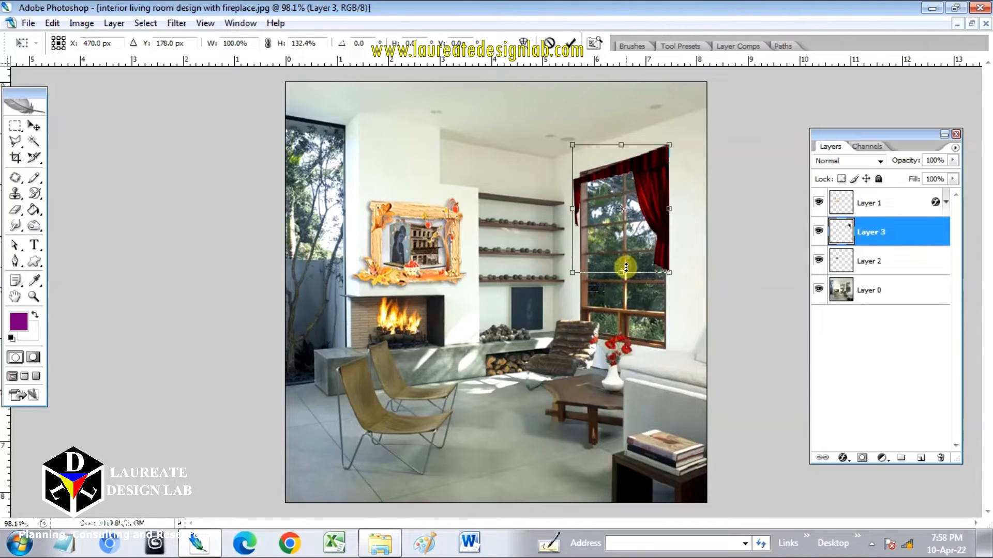
# With the curtain layer temporarily at 43% opacity, distort the curtain's upper-left corner upward to meet the window's top edge, and restore 100% opacity.
pyautogui.rightClick(602, 168)
pyautogui.click(644, 246)
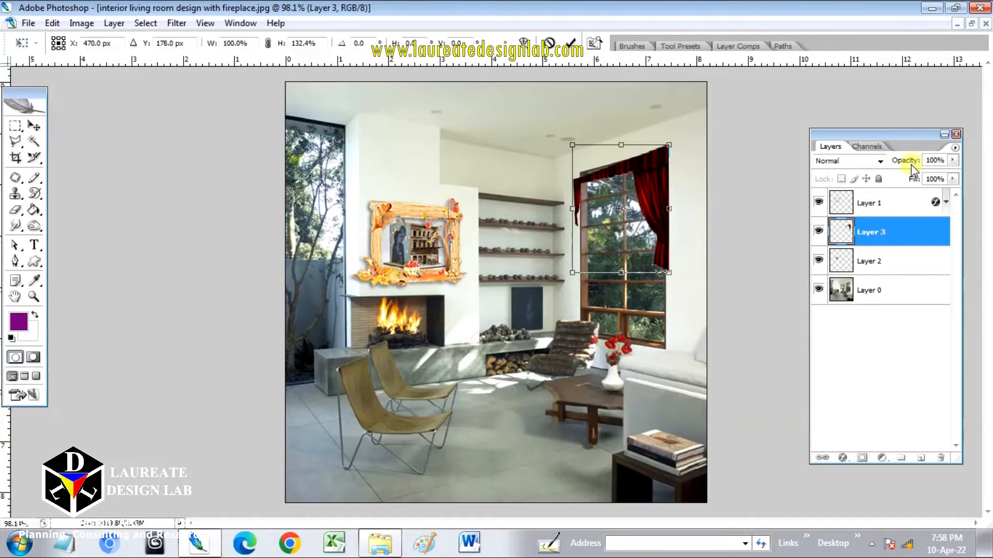
pyautogui.moveTo(914, 163); pyautogui.dragTo(884, 164)
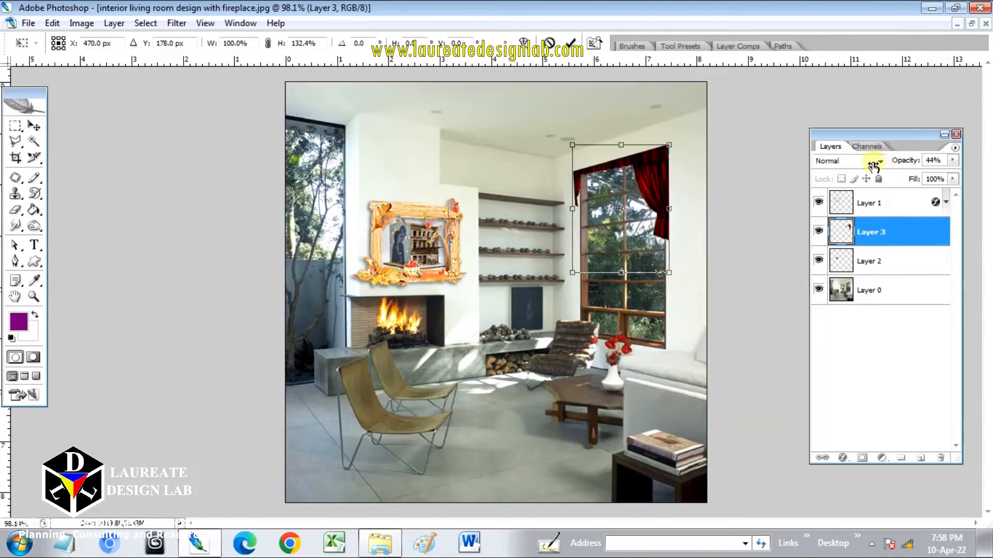
pyautogui.moveTo(967, 167); pyautogui.dragTo(821, 187)
pyautogui.moveTo(896, 164); pyautogui.dragTo(576, 170)
pyautogui.moveTo(897, 164); pyautogui.dragTo(917, 163)
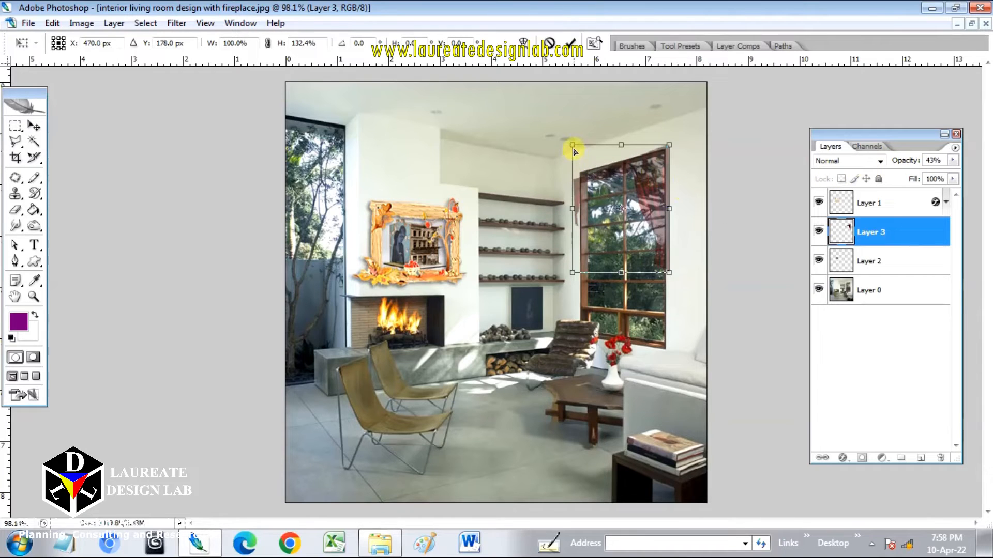
pyautogui.moveTo(575, 148); pyautogui.dragTo(575, 139)
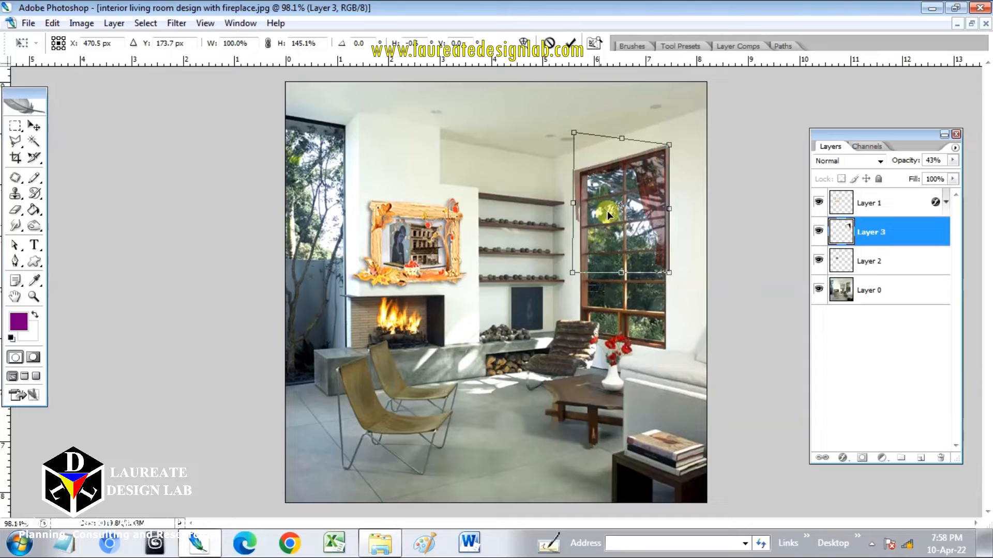
pyautogui.press('Return')
pyautogui.moveTo(897, 164); pyautogui.dragTo(798, 198)
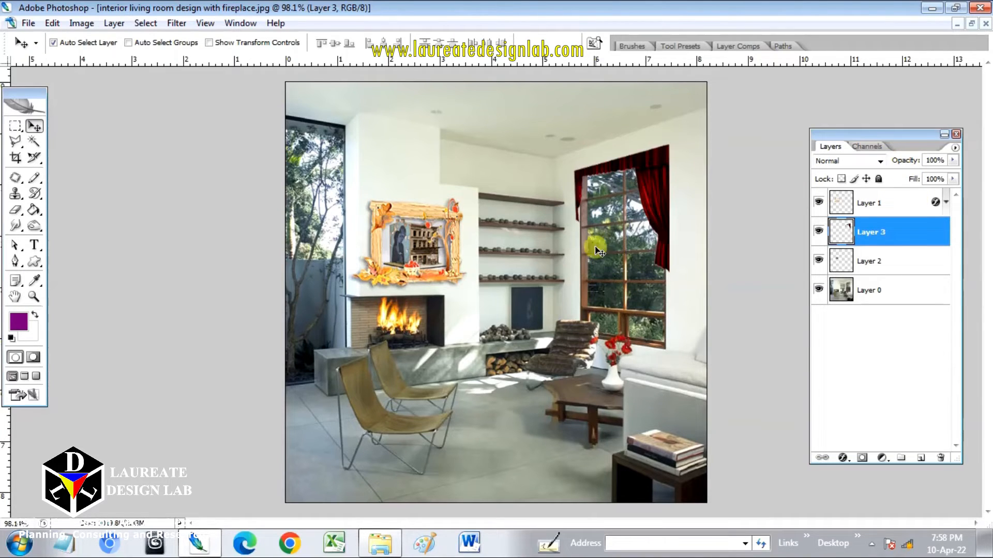
# Copy the layer style of the picture frame's Layer 1 and paste it onto the curtain's Layer 3.
pyautogui.click(34, 296)
pyautogui.click(533, 243)
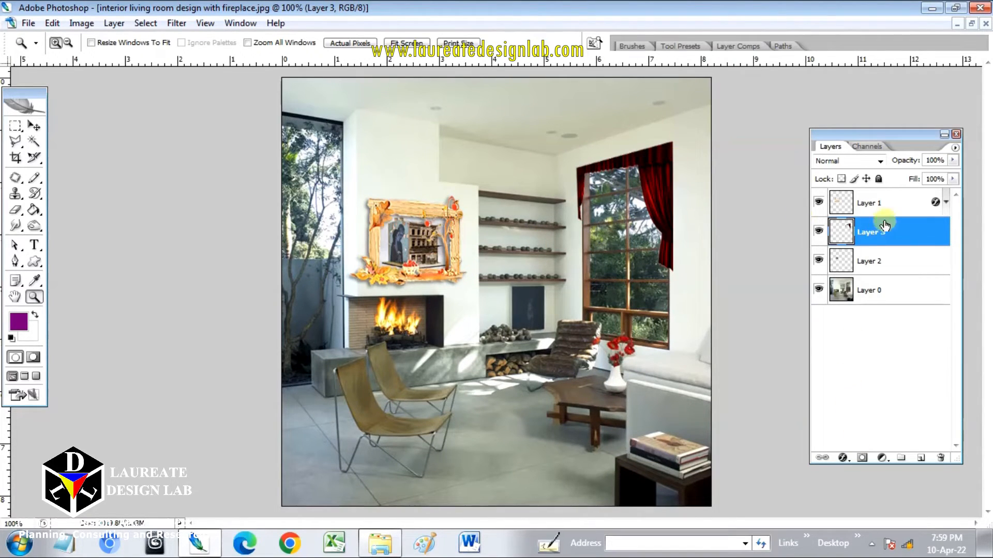
pyautogui.click(939, 211)
pyautogui.rightClick(939, 212)
pyautogui.click(843, 431)
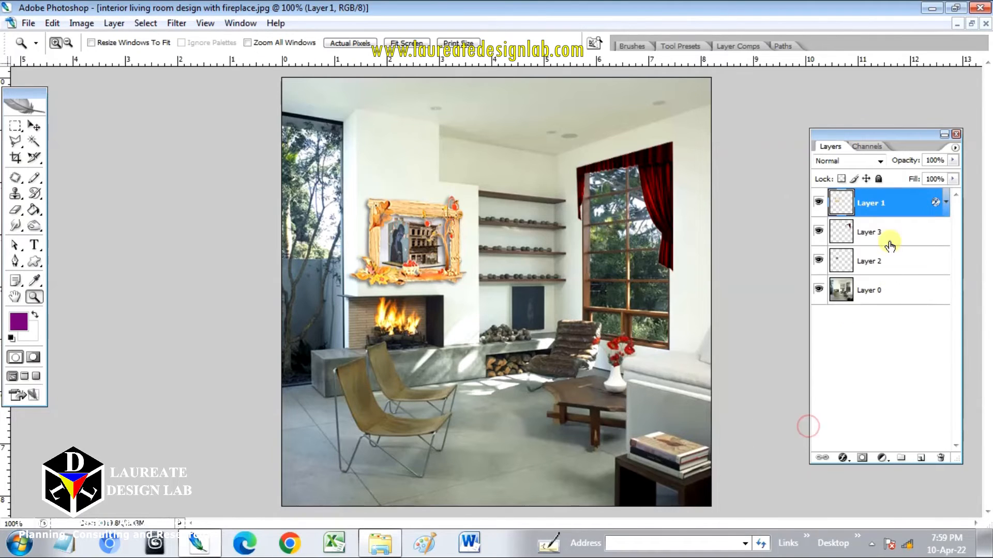
pyautogui.rightClick(889, 241)
pyautogui.click(806, 449)
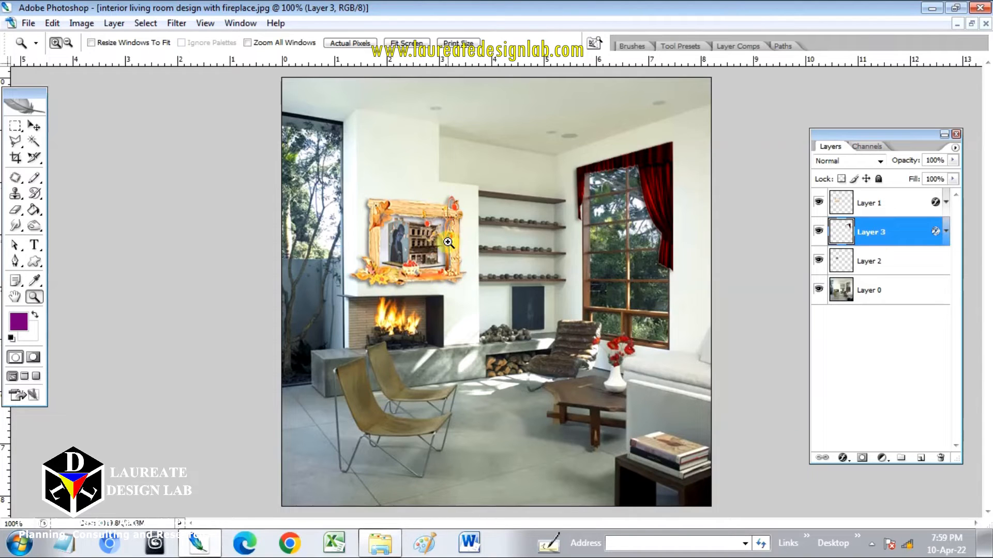
# Hide the curtain's Layer 3 to concentrate on the framed picture above the fireplace.
pyautogui.moveTo(345, 174); pyautogui.dragTo(656, 441)
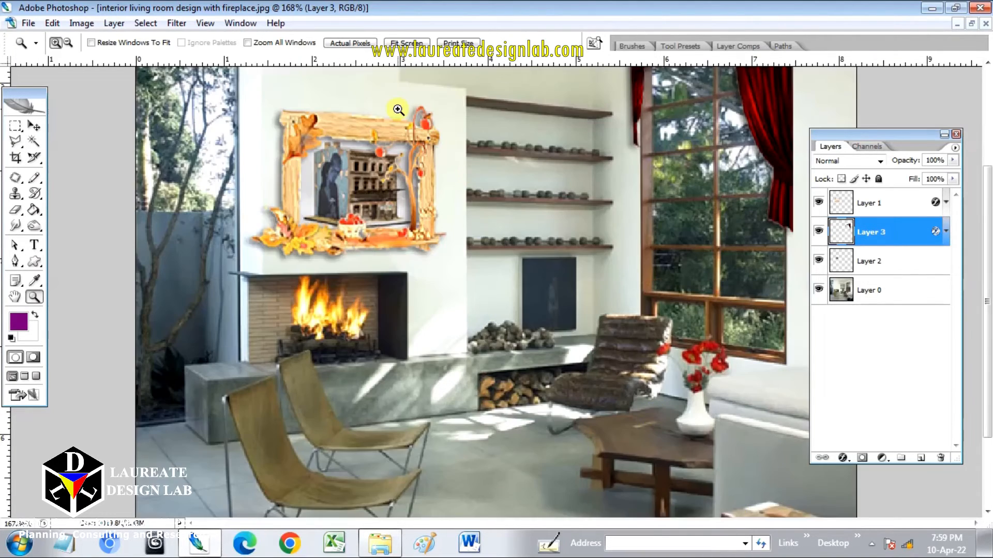
pyautogui.scroll(3, 398, 109)
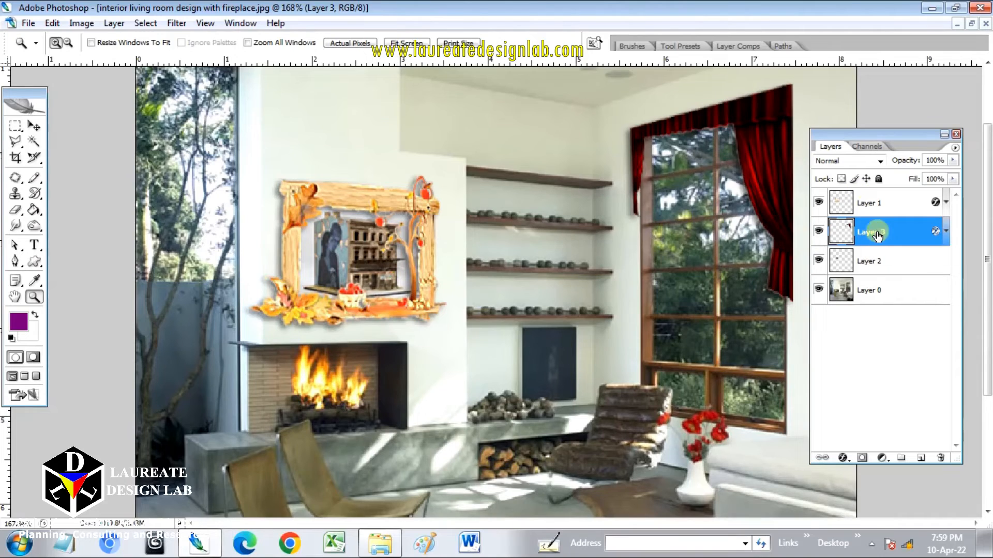
pyautogui.click(819, 231)
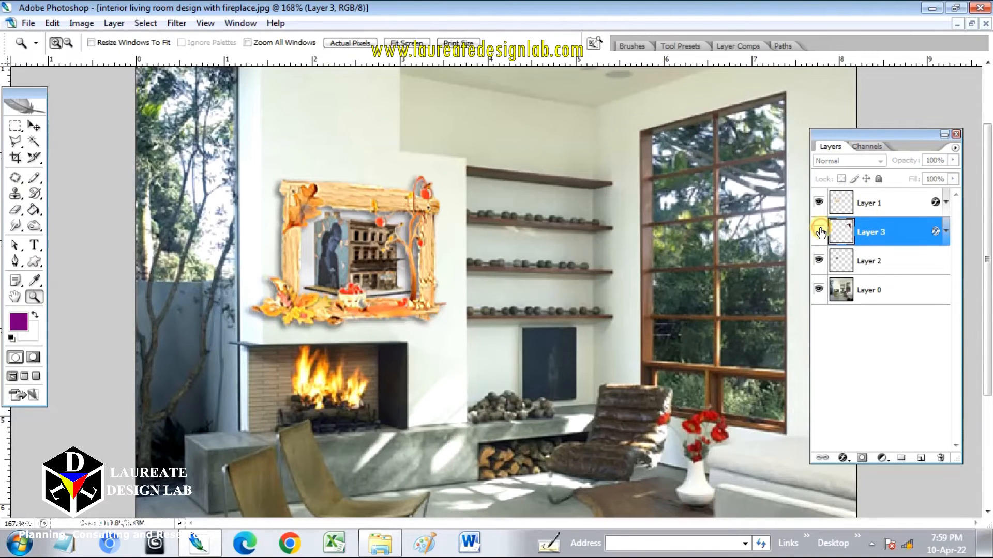
# Check the frame layer by toggling its visibility and arrange Layer 1 directly above Layer 2, beneath the curtain layer.
pyautogui.click(843, 203)
pyautogui.click(819, 202)
pyautogui.click(819, 203)
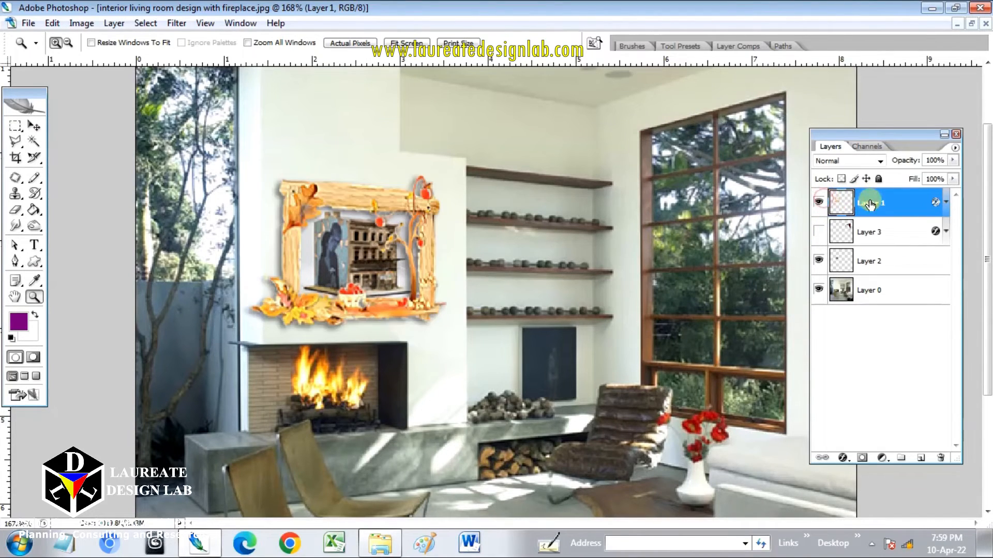
pyautogui.moveTo(872, 253); pyautogui.dragTo(874, 248)
# Distort the frame's Layer 1 and the building picture's Layer 2 together, pulling their lower-right corner slightly down to match the wall's perspective.
pyautogui.keyDown('shift'); pyautogui.click(875, 262); pyautogui.keyUp('shift')
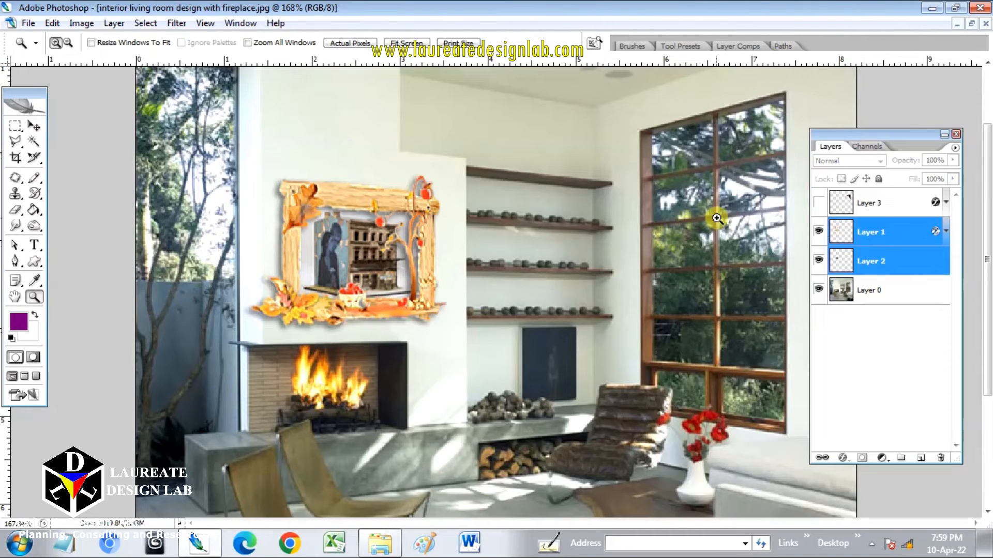
pyautogui.hotkey('ctrl', 't')
pyautogui.rightClick(433, 314)
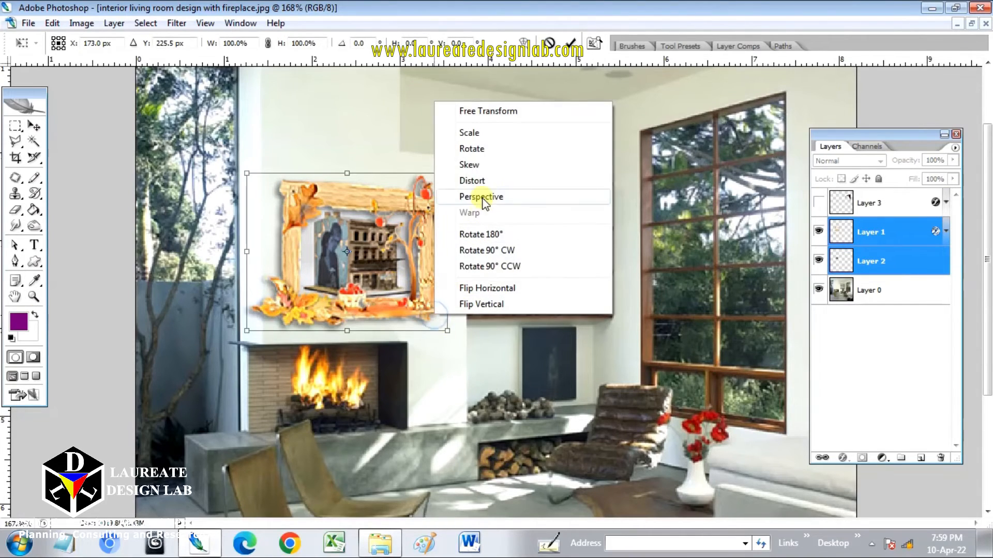
pyautogui.click(486, 181)
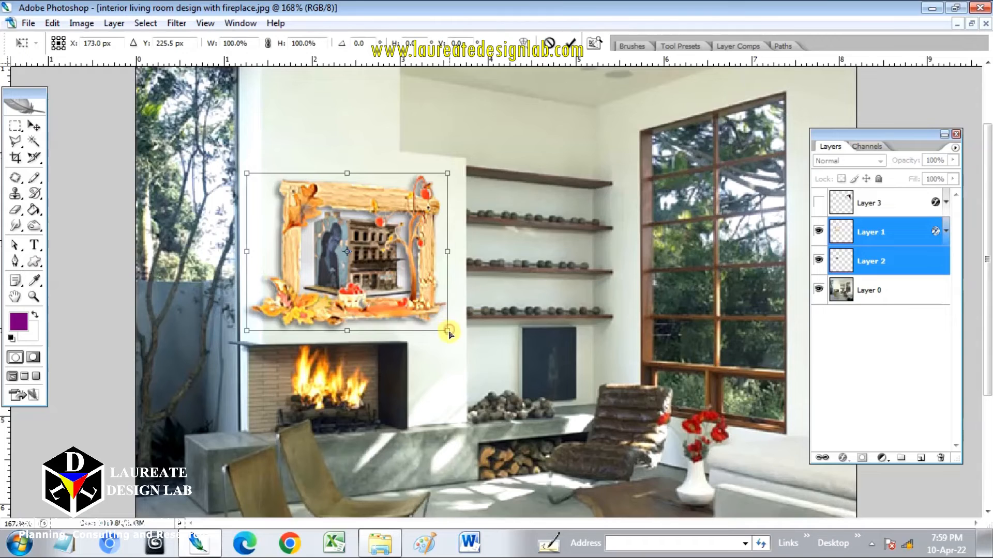
pyautogui.moveTo(448, 331); pyautogui.dragTo(448, 334)
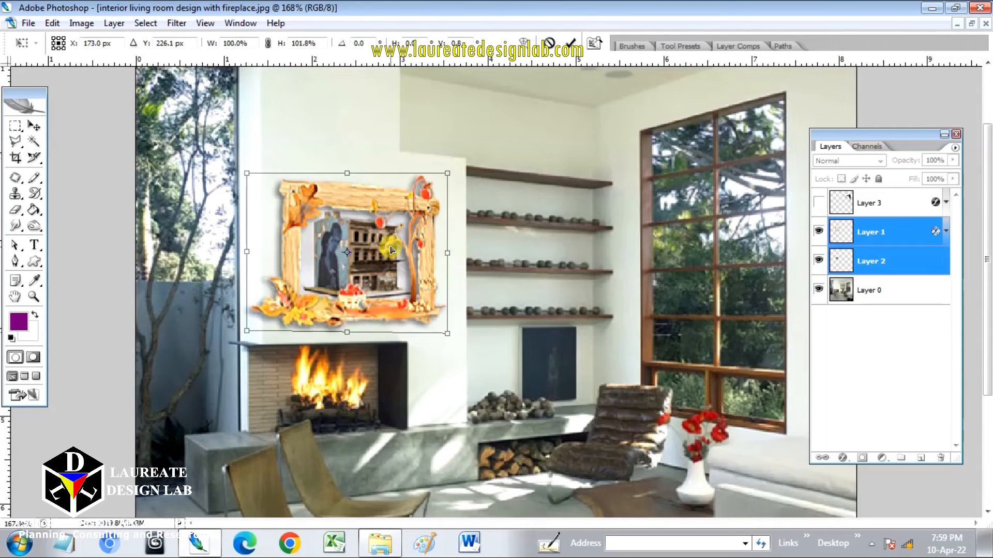
pyautogui.press('Return')
# Scale the frame and building picture down slightly together from two opposite corners, and move them a little up and right above the fireplace.
pyautogui.hotkey('ctrl', 't')
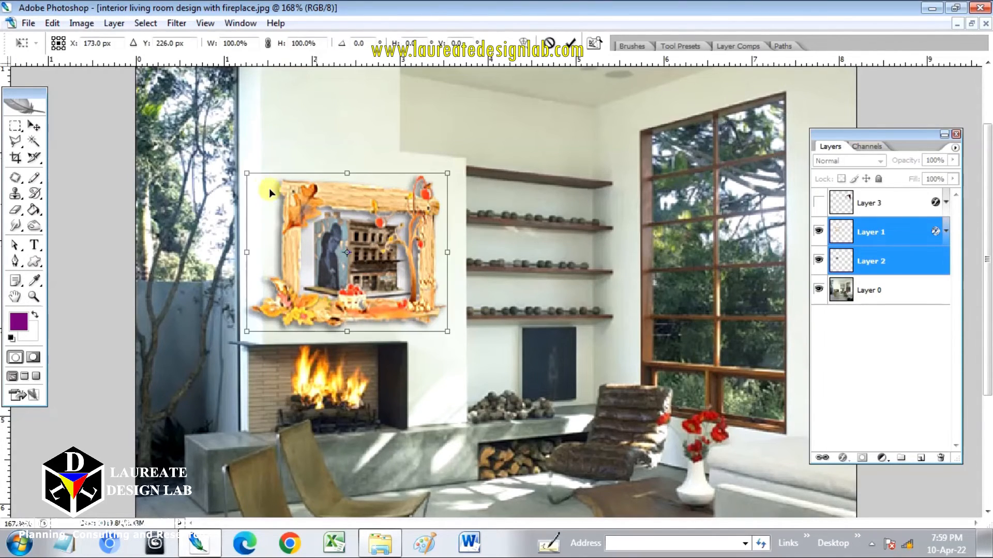
pyautogui.moveTo(249, 176); pyautogui.dragTo(254, 178)
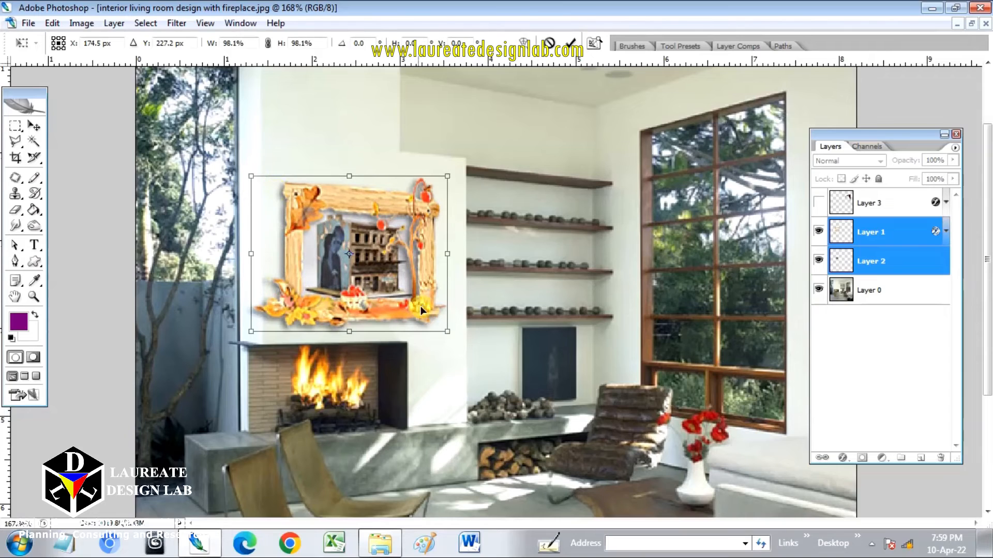
pyautogui.moveTo(446, 335); pyautogui.dragTo(443, 328)
pyautogui.press('Return')
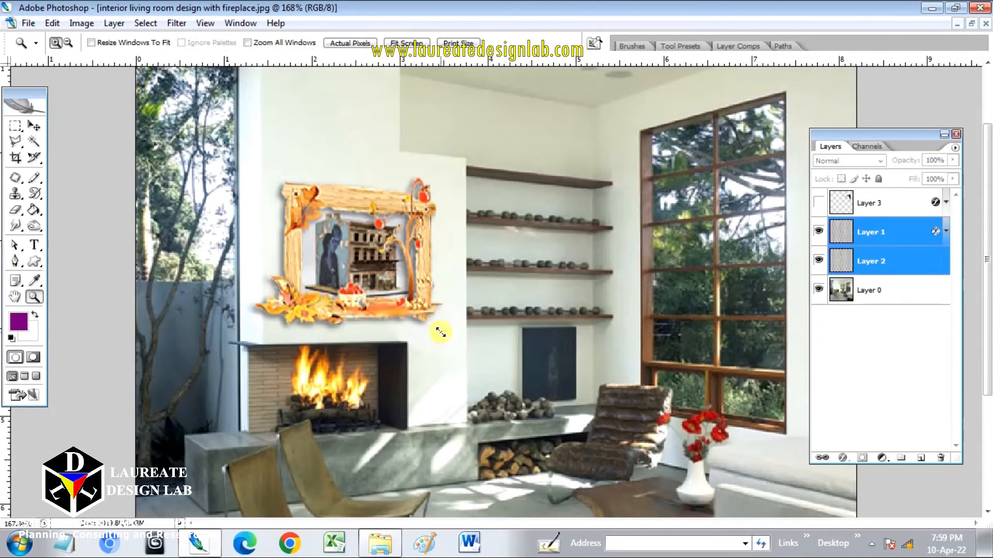
pyautogui.click(34, 126)
pyautogui.moveTo(349, 245)
pyautogui.mouseDown()
pyautogui.moveTo(362, 241)
pyautogui.moveTo(355, 235)
pyautogui.mouseUp()
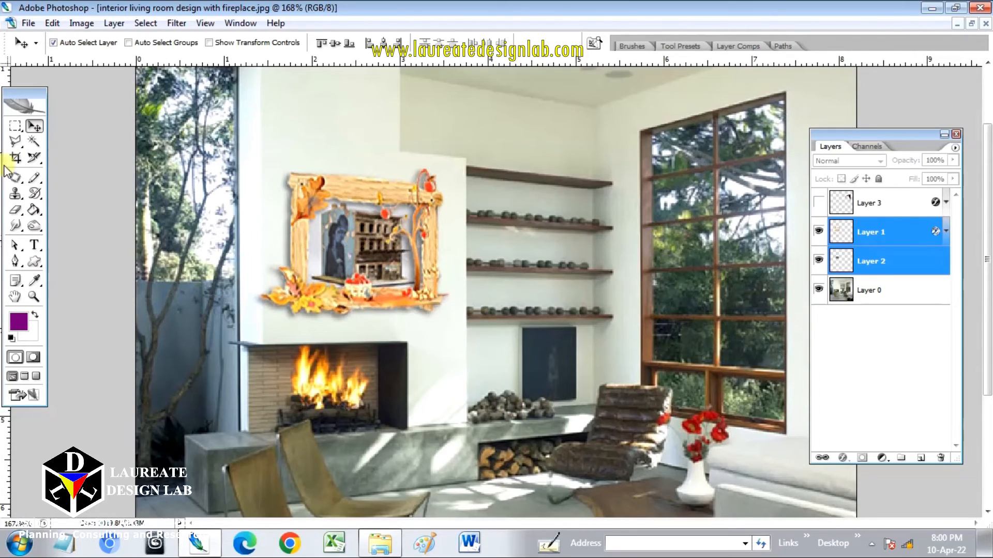
pyautogui.click(15, 126)
pyautogui.moveTo(227, 197); pyautogui.dragTo(267, 326)
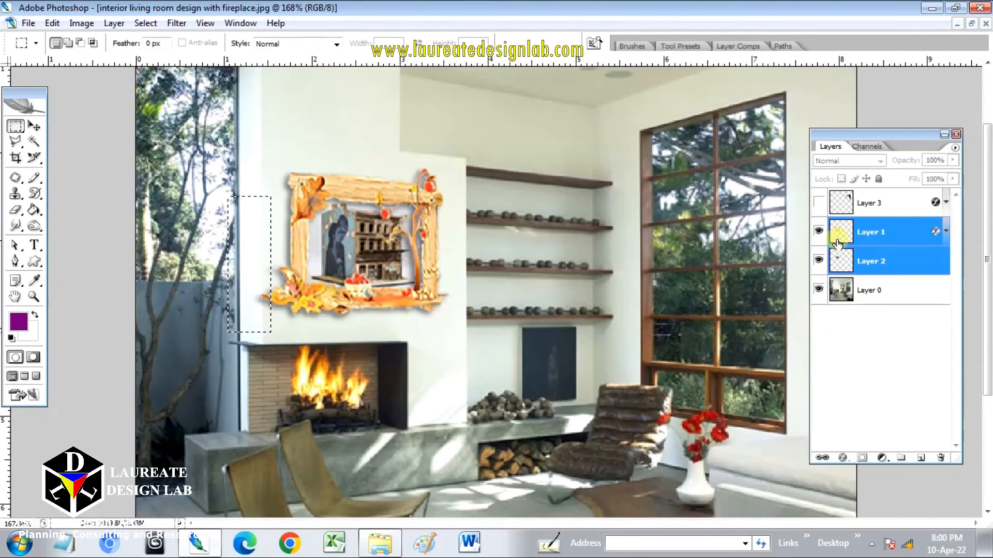
pyautogui.click(819, 261)
pyautogui.click(818, 261)
pyautogui.click(869, 258)
pyautogui.click(861, 233)
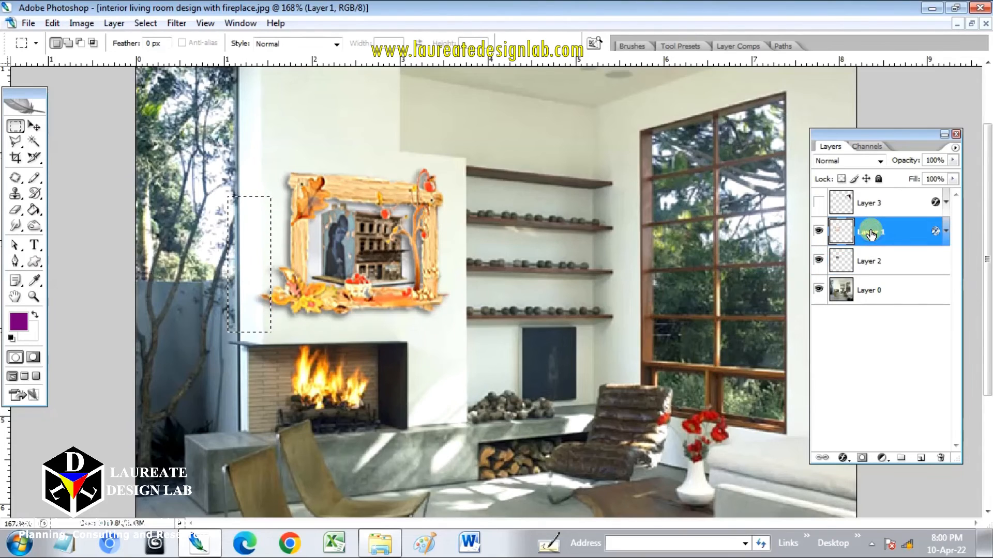
pyautogui.hotkey('ctrl', 'd')
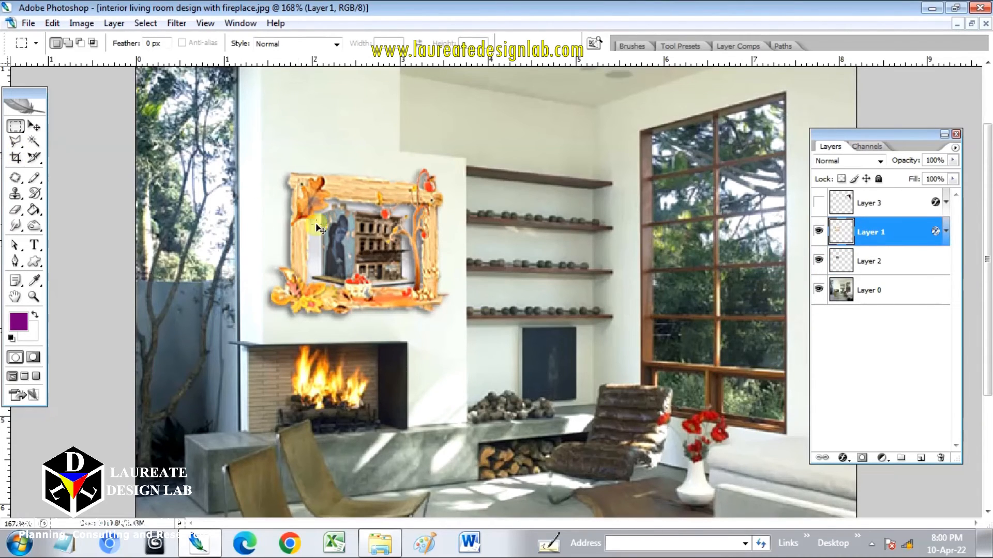
# Select the curtain's Layer 3 and make it visible on the right window again.
pyautogui.click(33, 296)
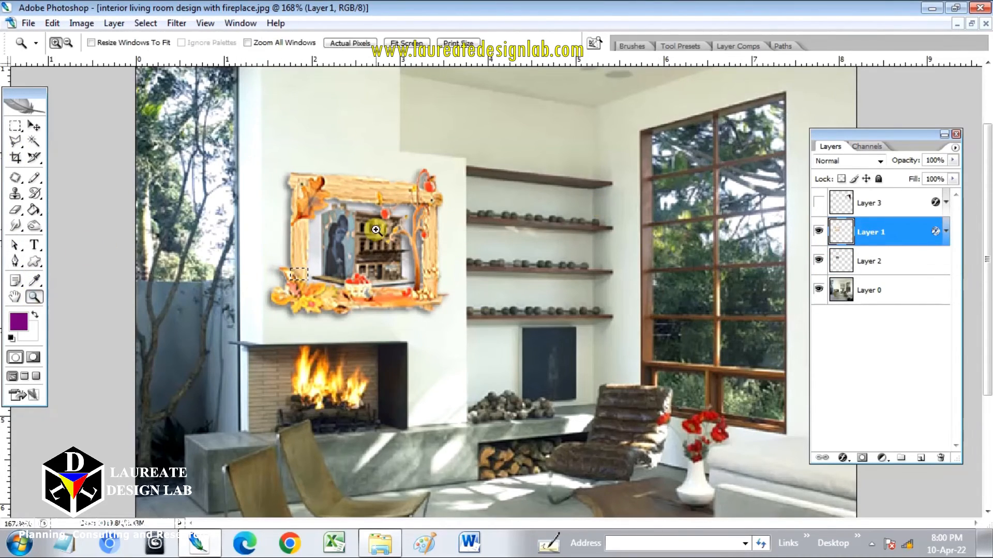
pyautogui.click(406, 42)
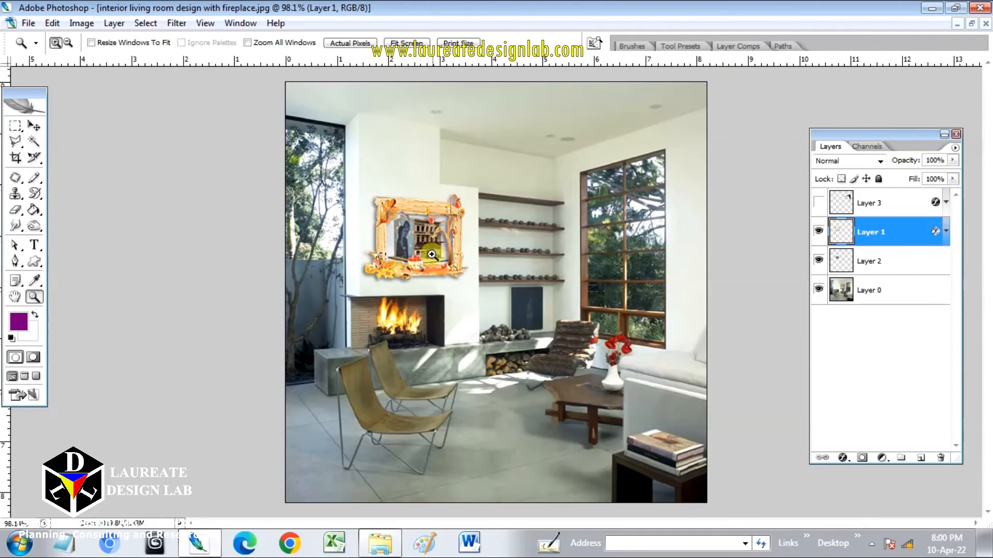
pyautogui.click(826, 206)
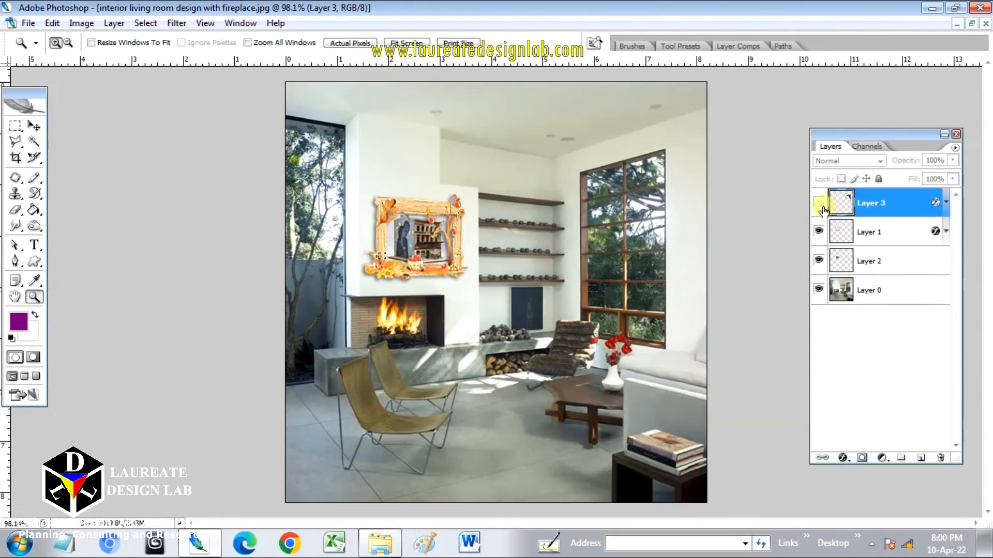
pyautogui.click(819, 205)
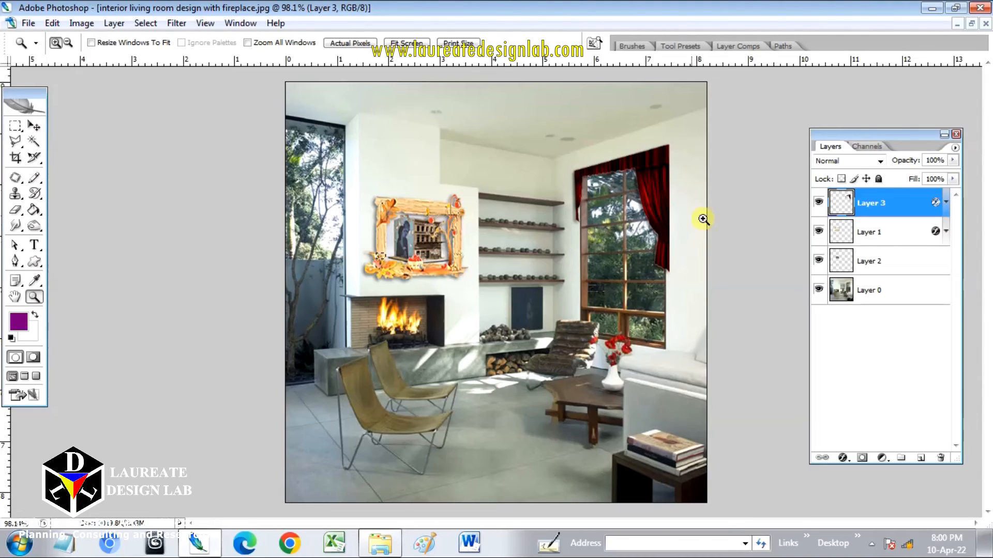
# Compare the room before and after by hiding Layers 3, 1 and 2 one by one, and showing them all again.
pyautogui.click(820, 204)
pyautogui.click(820, 232)
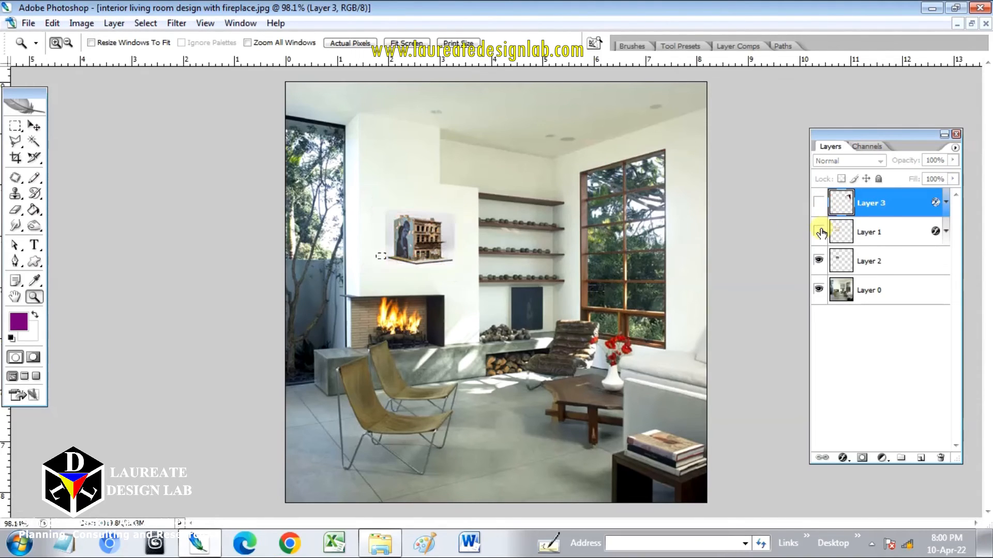
pyautogui.click(818, 260)
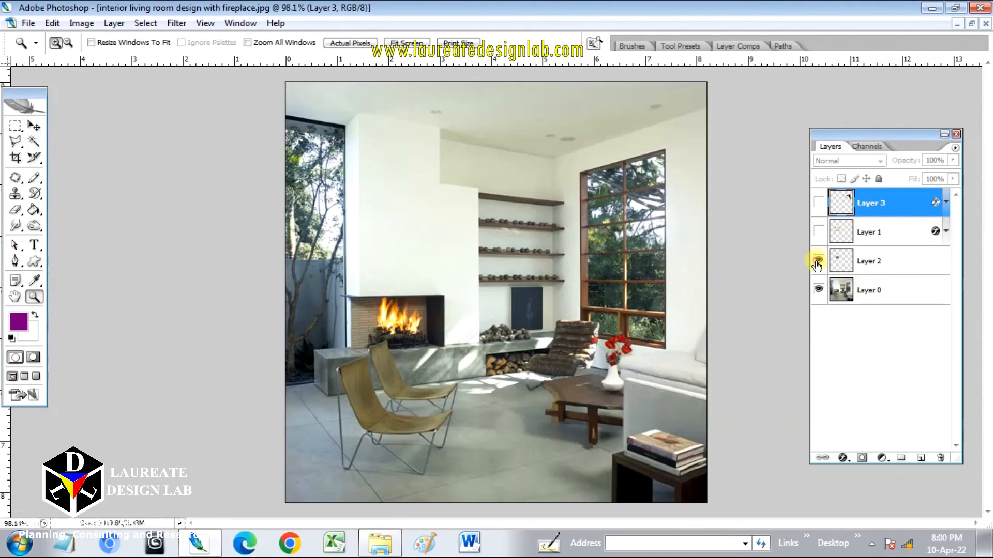
pyautogui.click(818, 261)
pyautogui.click(818, 233)
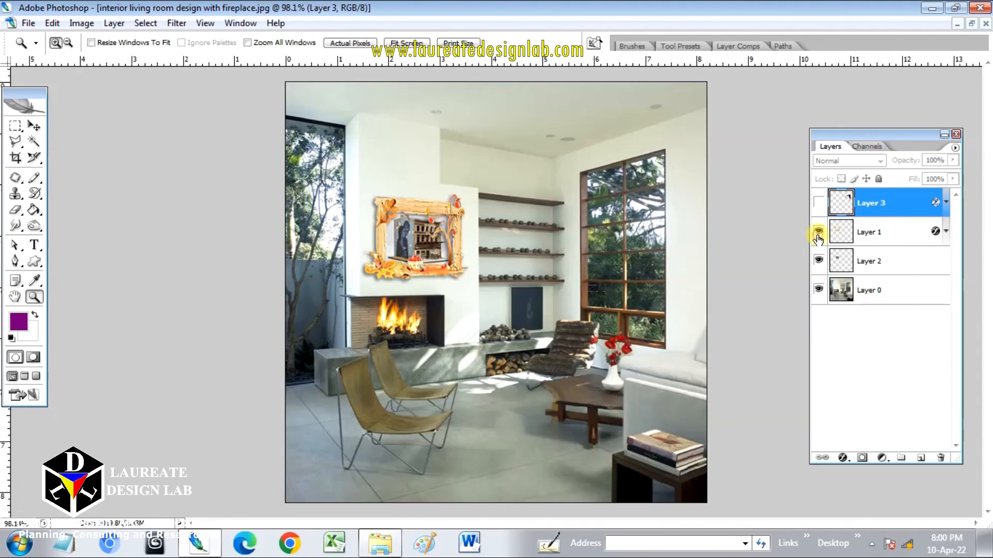
pyautogui.click(819, 203)
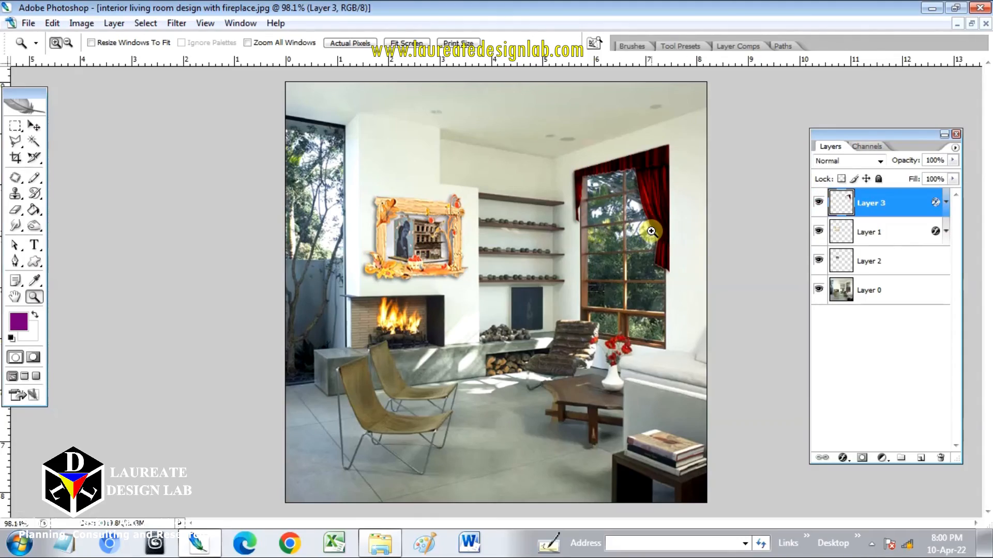